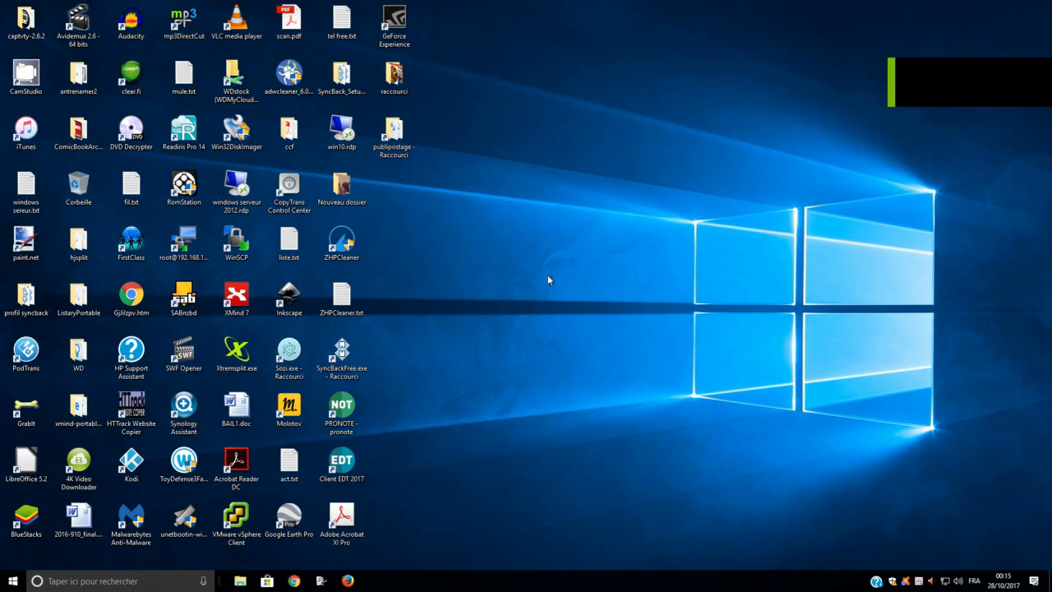
Open lettre de candidature pour un stage.docx from the inner publipostage folder.
double_click(396, 139)
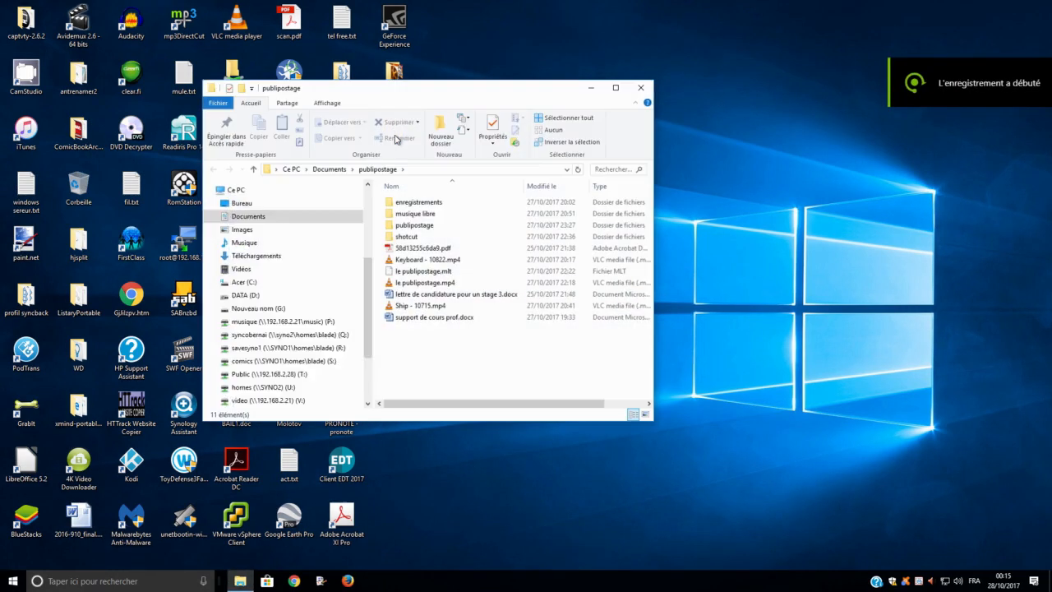
double_click(433, 225)
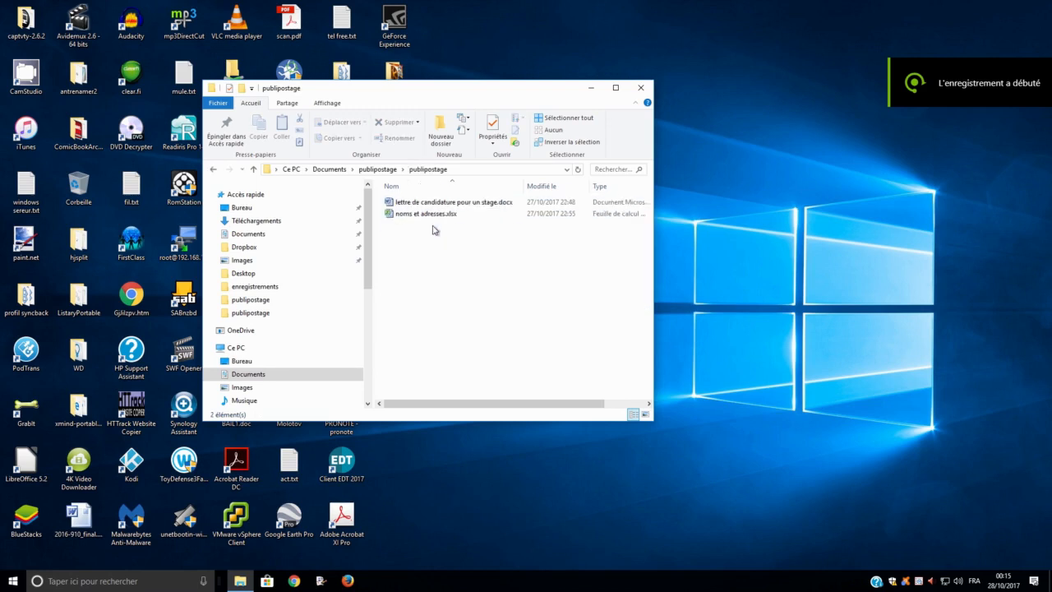
double_click(463, 203)
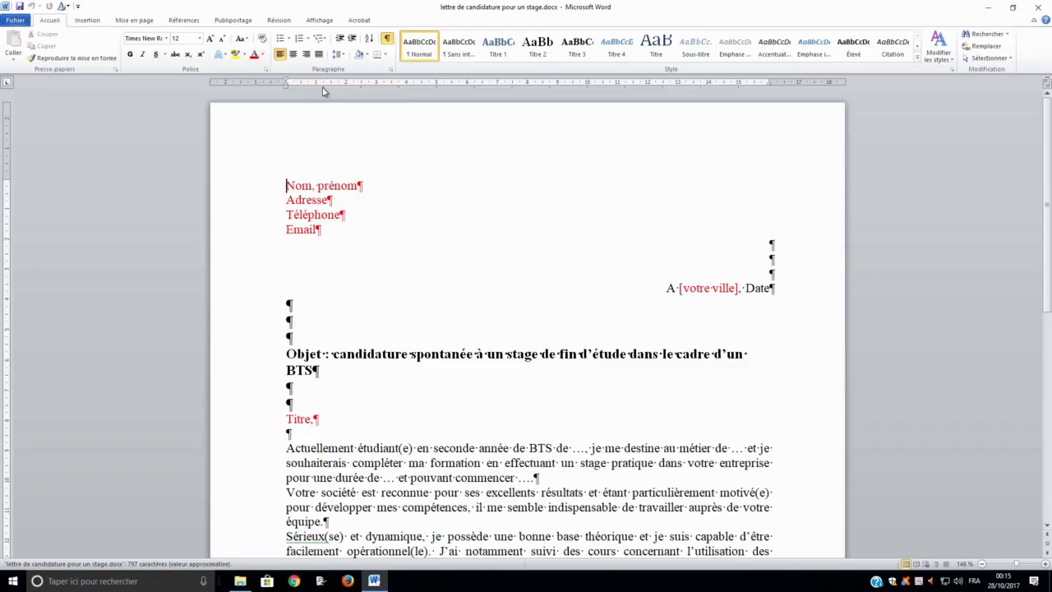
Start a mail merge of the Lettres type for the application letter.
click(237, 23)
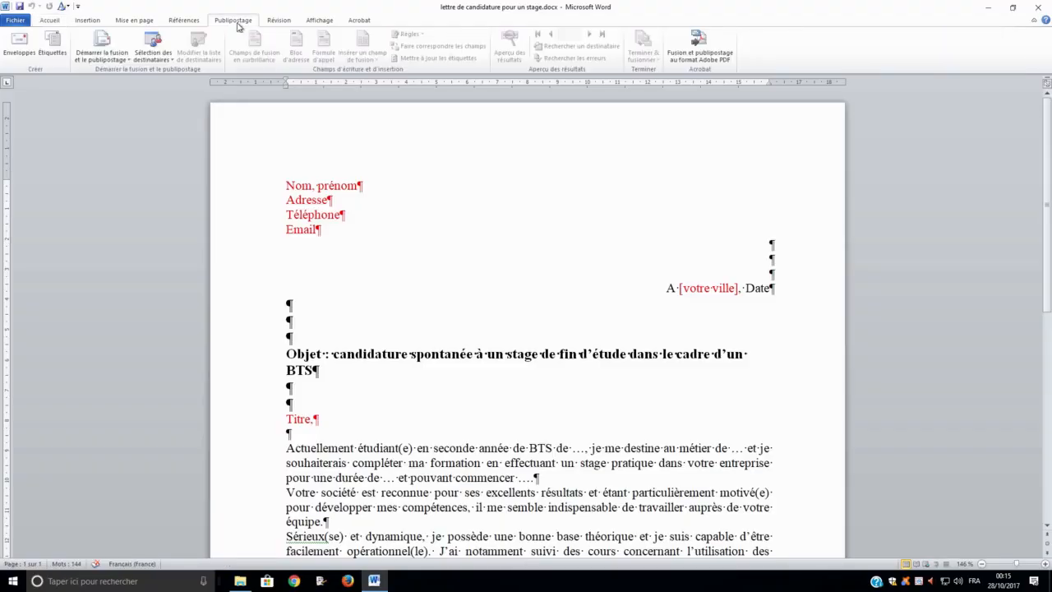
click(102, 57)
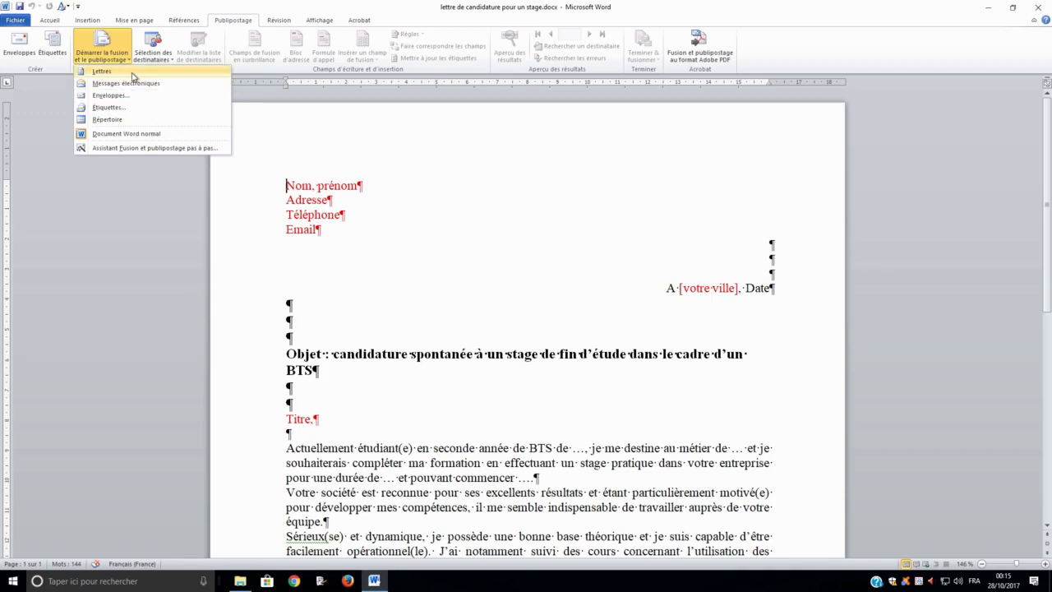
click(131, 74)
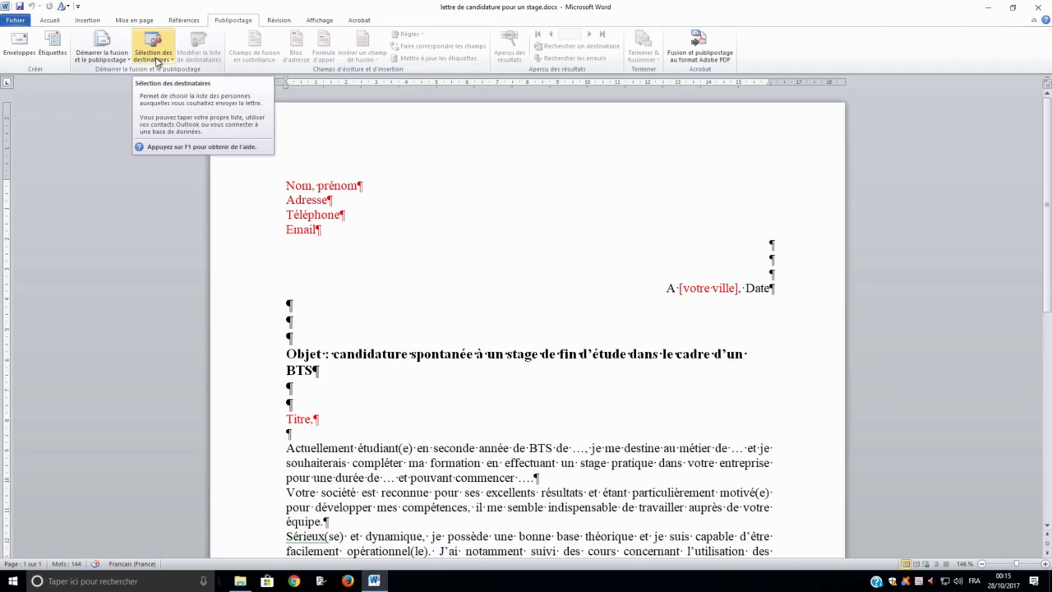
Start a new recipient list and fill its first entry with title monsieur, a first and last name, and company bien ici.
click(157, 61)
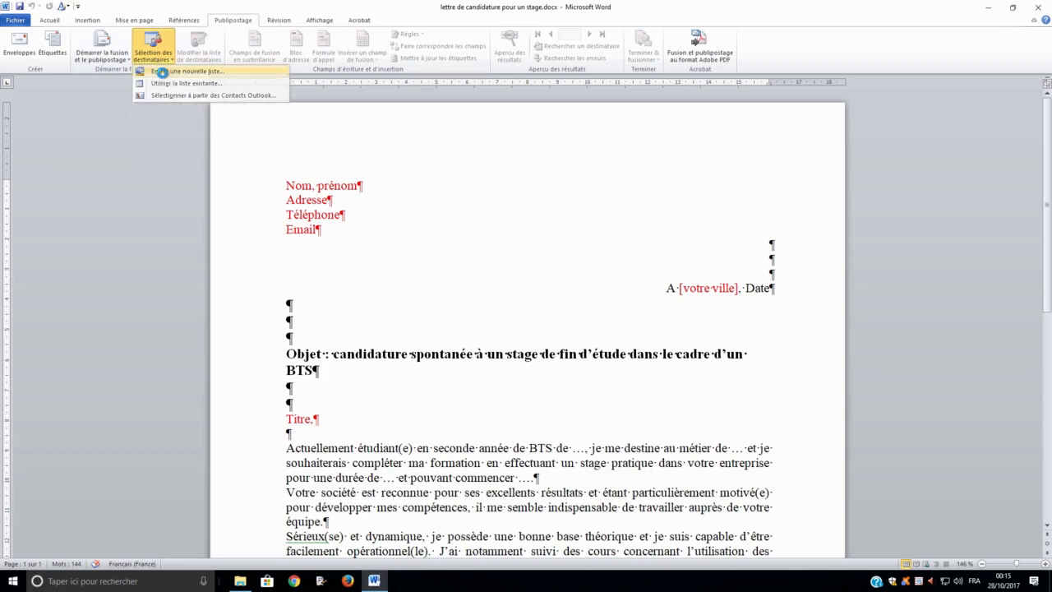
click(164, 74)
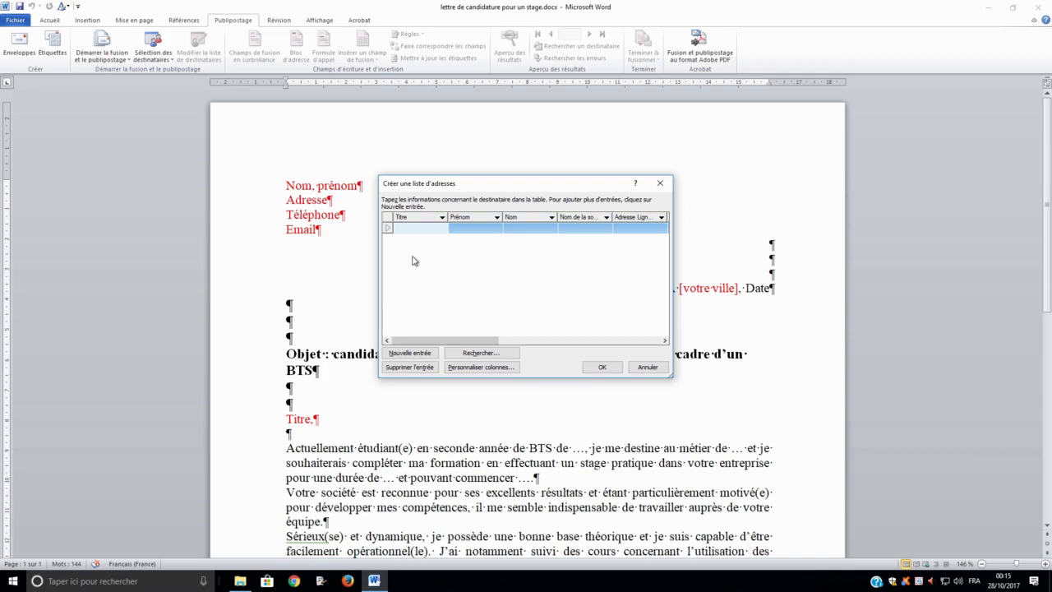
text(monsieur)
key(Tab)
text(Durand)
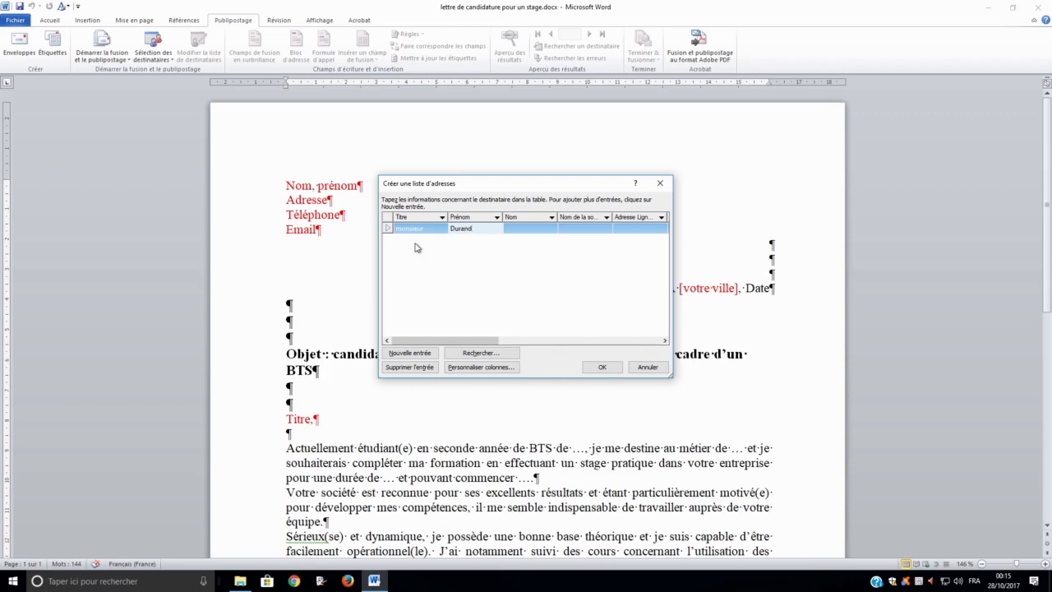
key(Tab)
text(Dal)
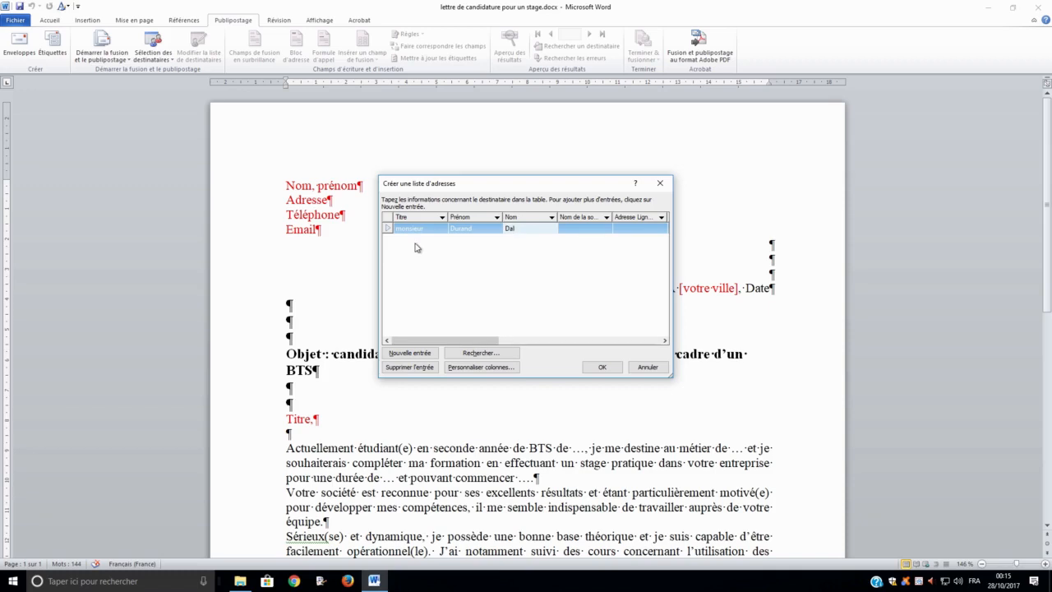
key(Tab)
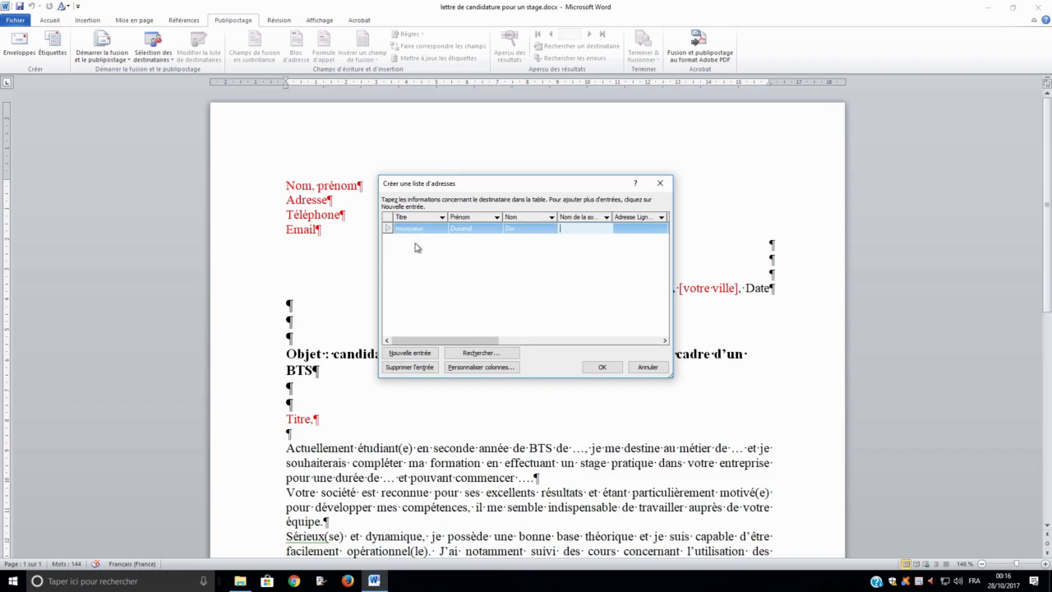
text(bien ici)
Add a second address list entry with title madame, a first and last name, and company bien la bas.
click(418, 356)
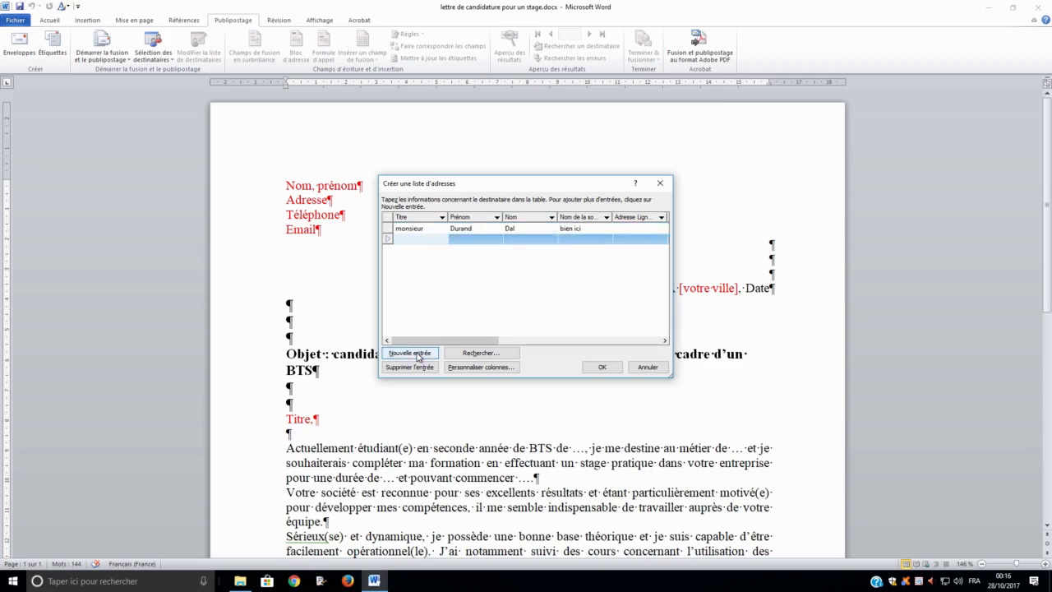
text(madmae)
key(BackSpace)
key(BackSpace)
text(ame)
click(464, 239)
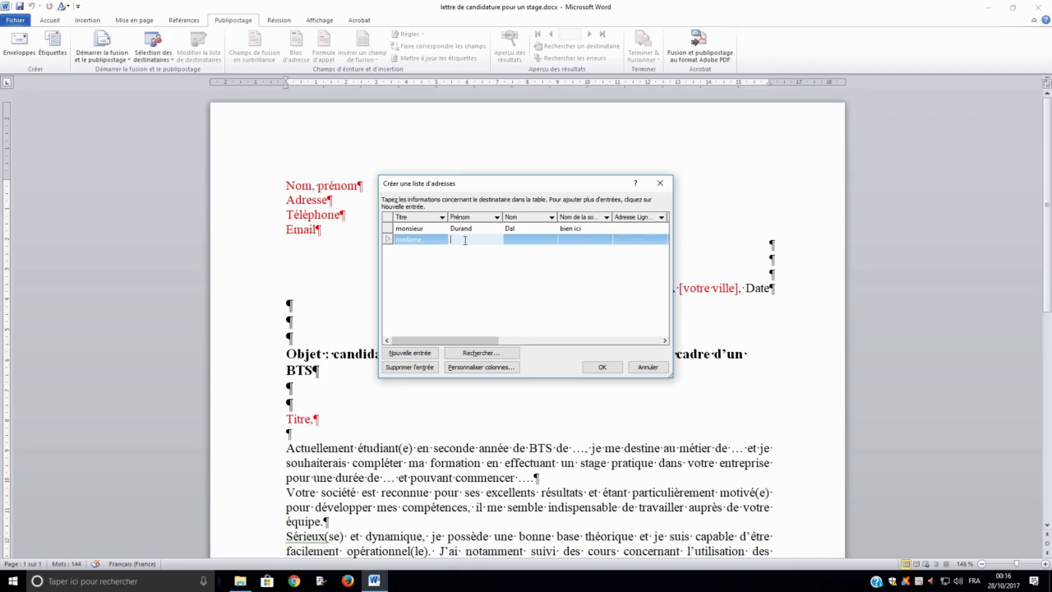
text(Lafond)
click(523, 239)
text(Drye)
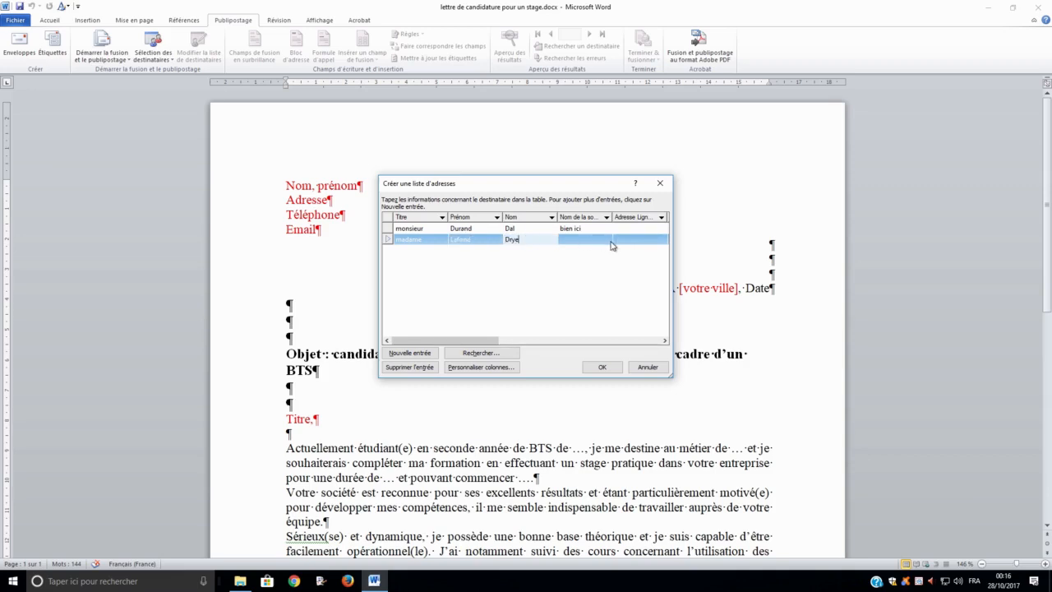
click(577, 240)
text(b)
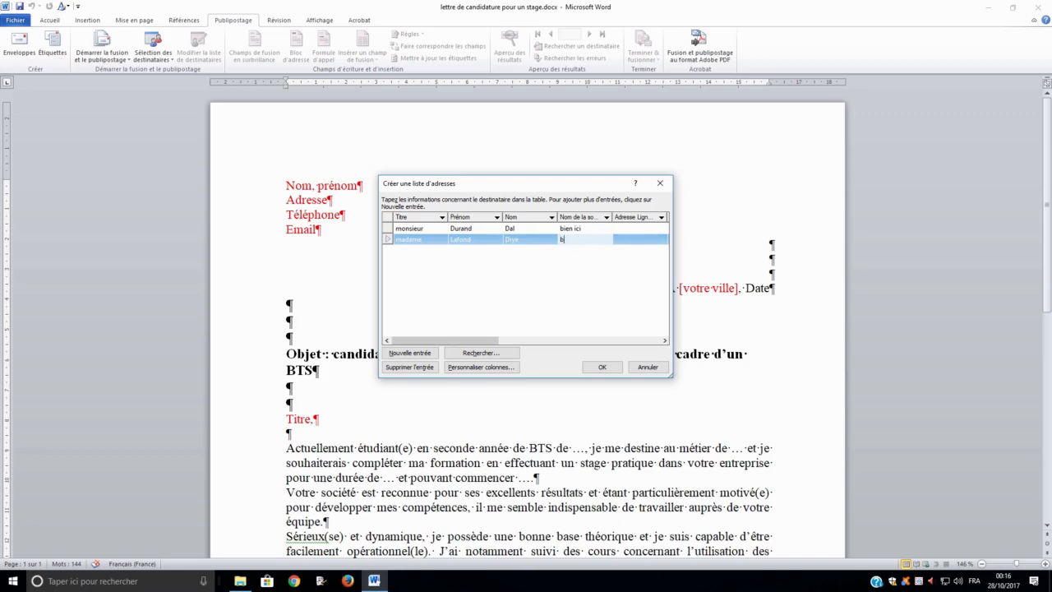
text(ien la bas)
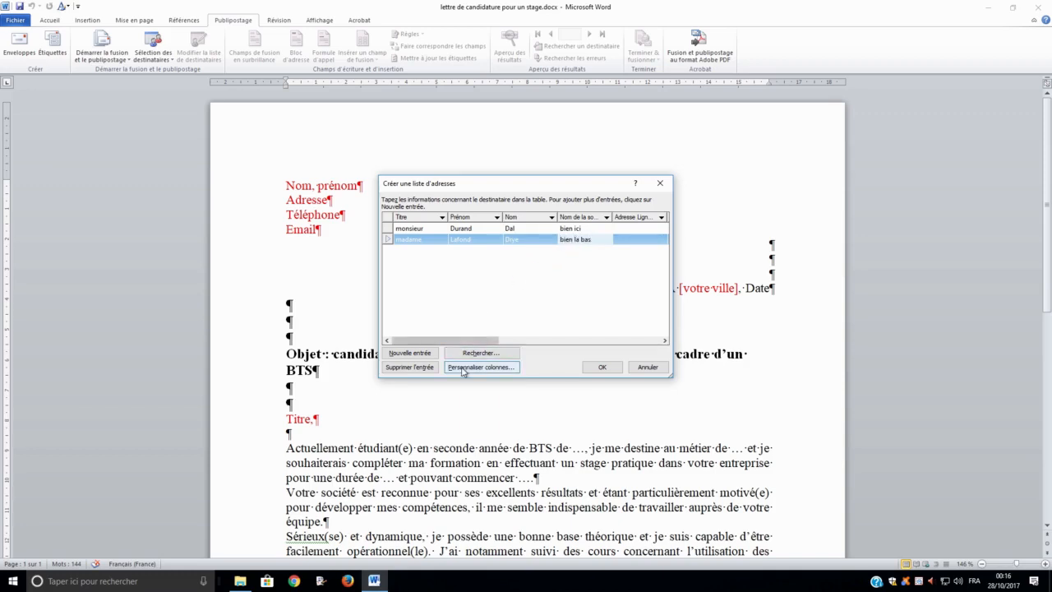
Delete both entries from the address list and cancel the list's creation.
click(410, 367)
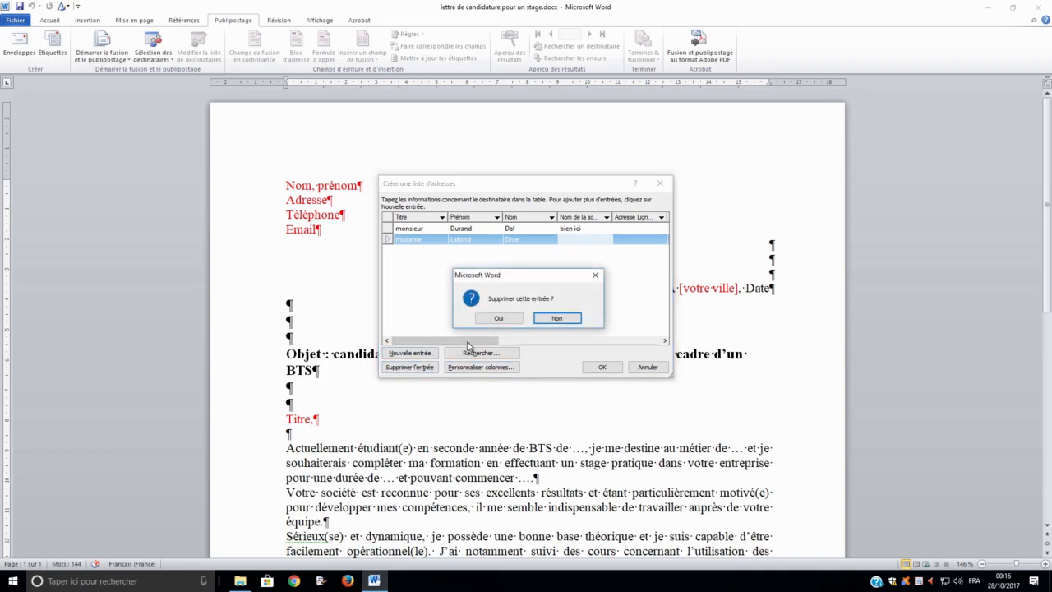
click(486, 320)
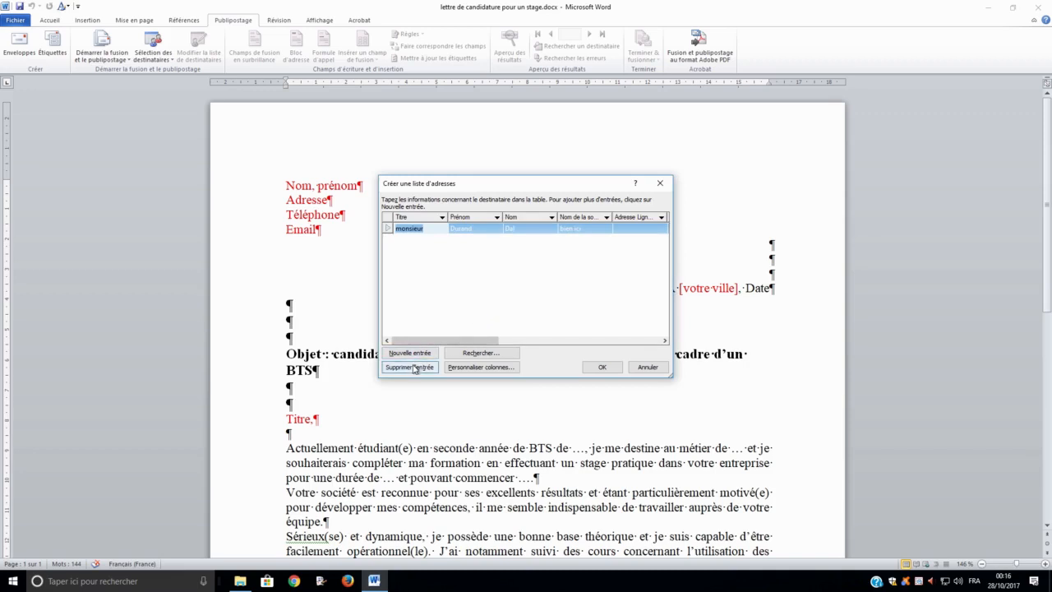
click(413, 367)
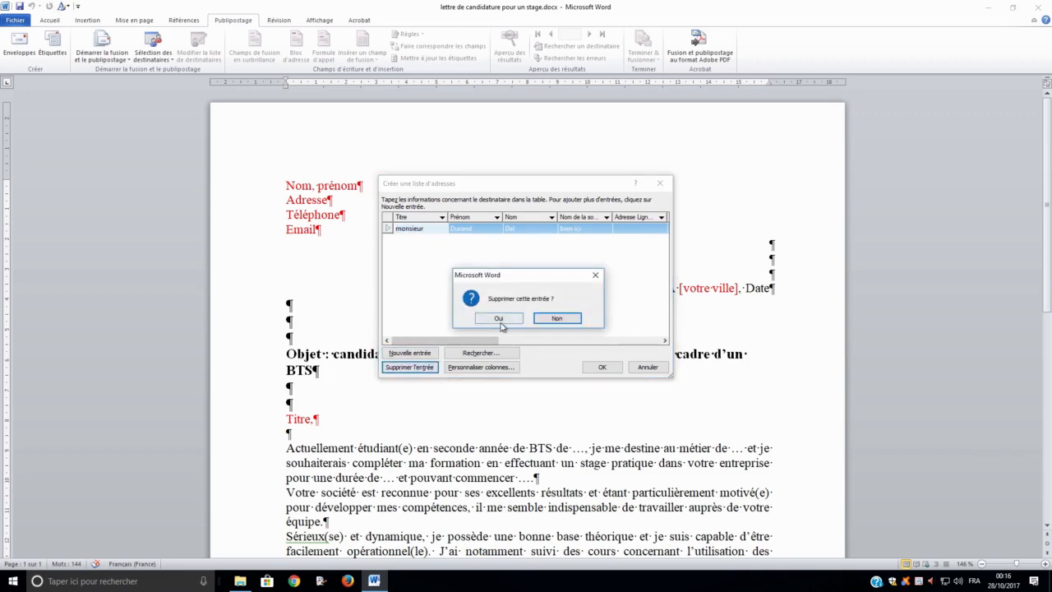
click(501, 325)
click(649, 367)
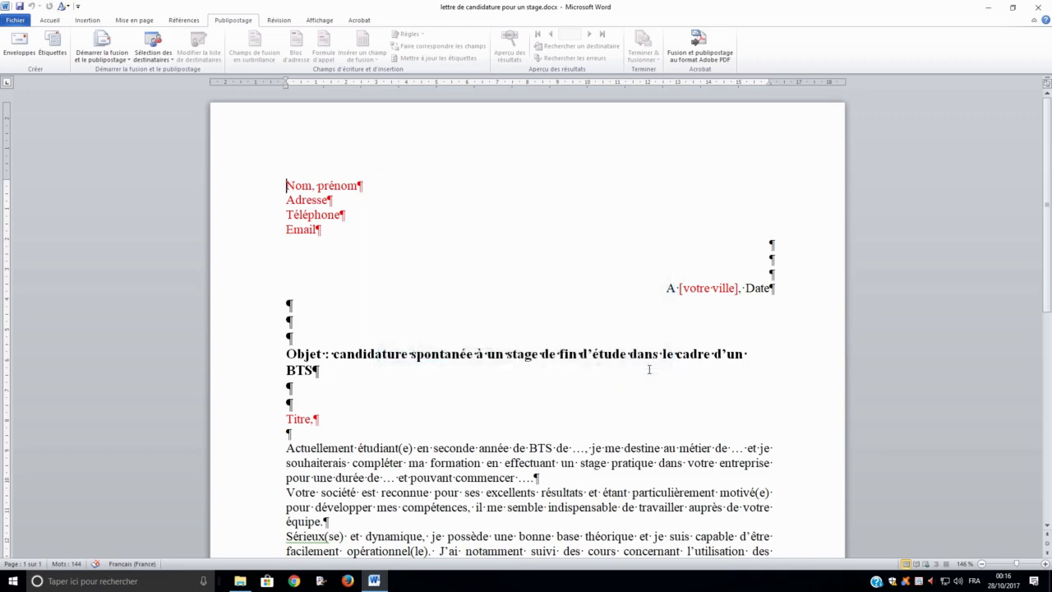
Use the existing list noms et adresses.xlsx as the recipient source, with sheet Feuil1$ and its first row as column headers.
click(153, 54)
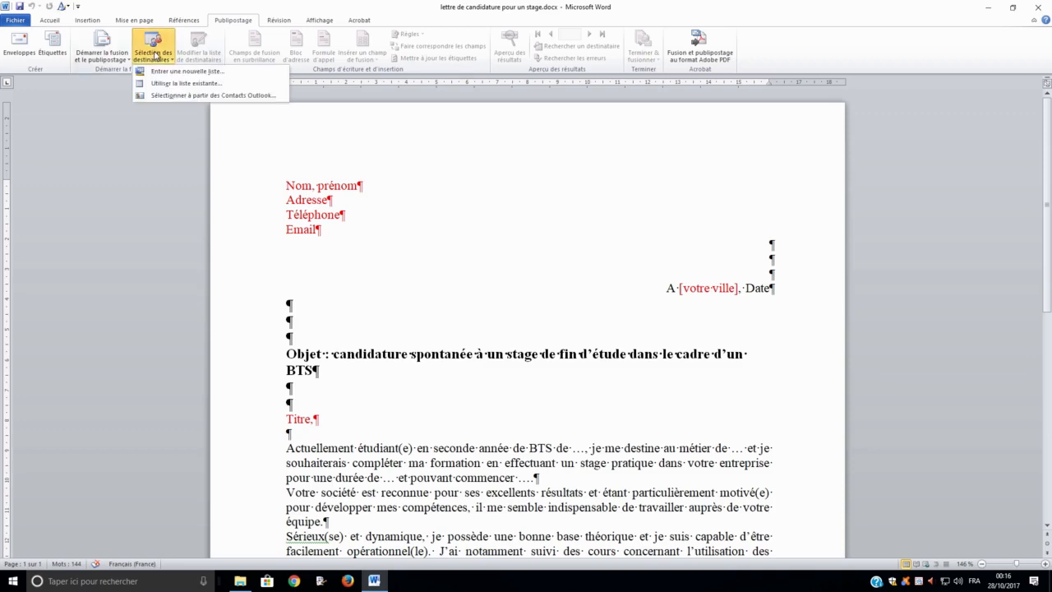
click(171, 96)
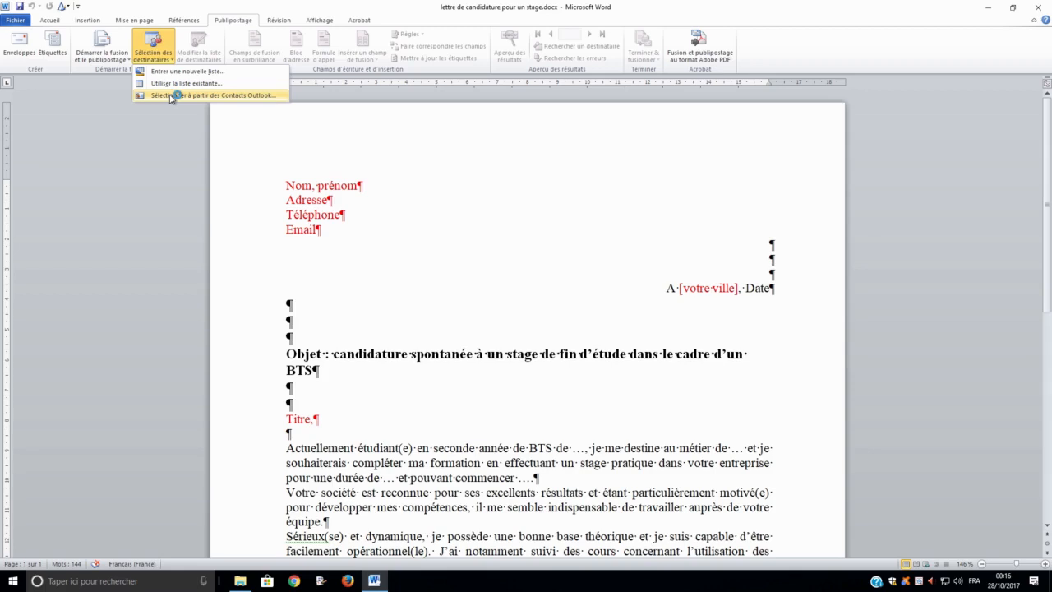
click(177, 84)
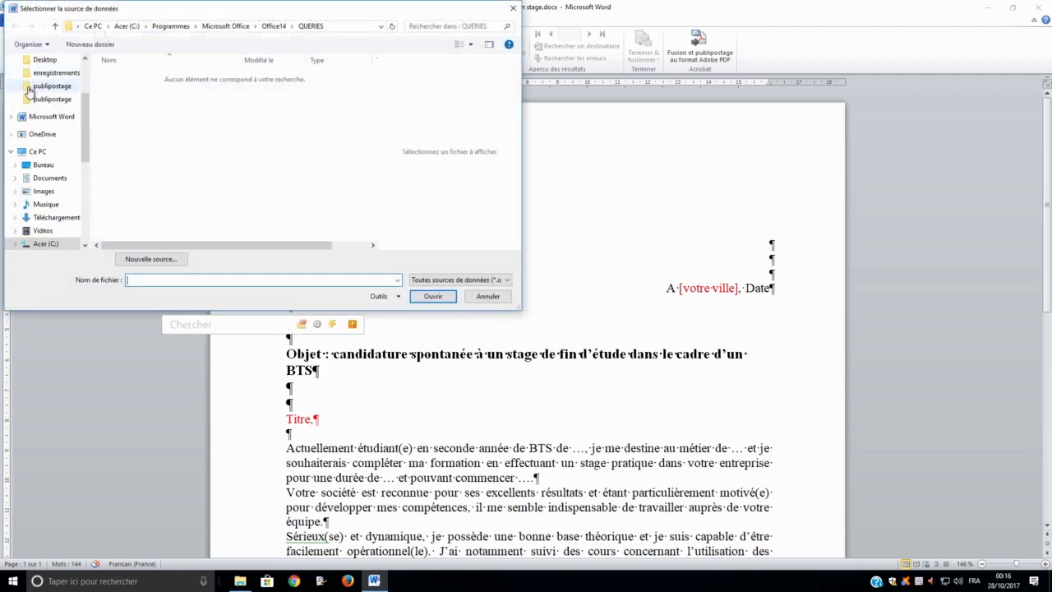
click(45, 99)
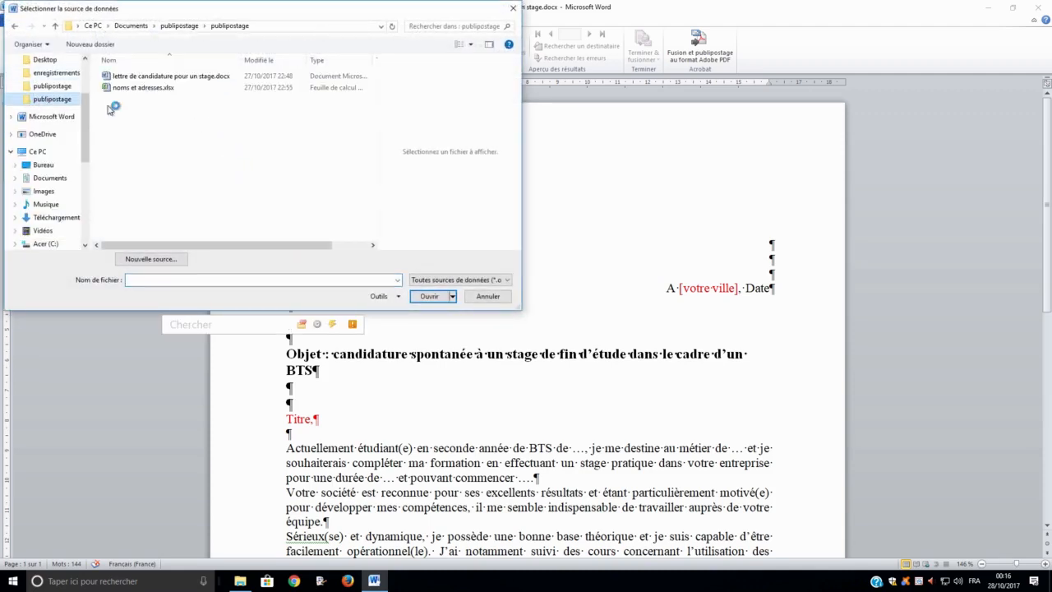
click(154, 89)
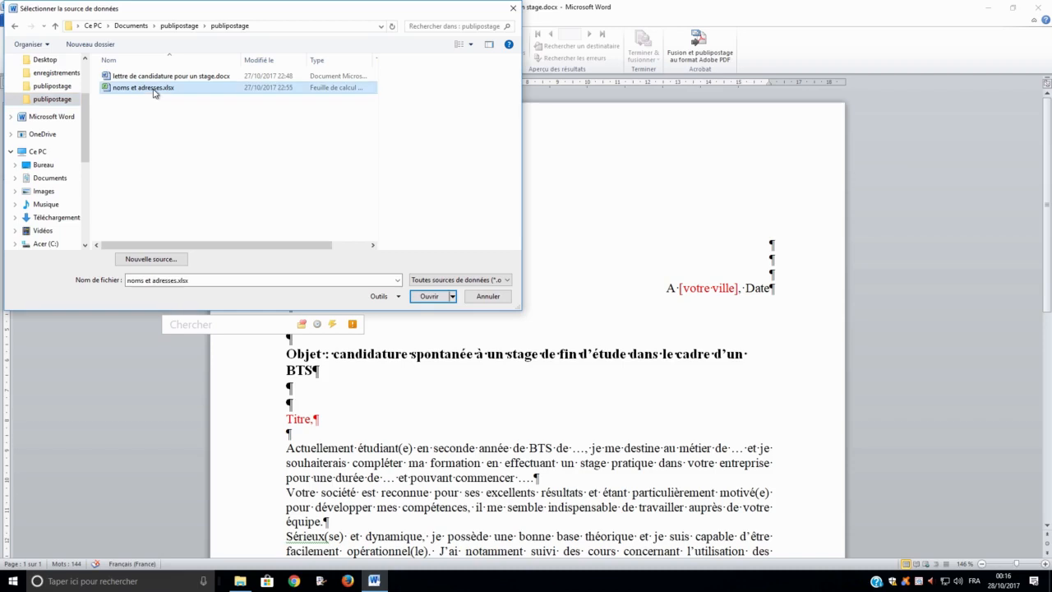
click(428, 296)
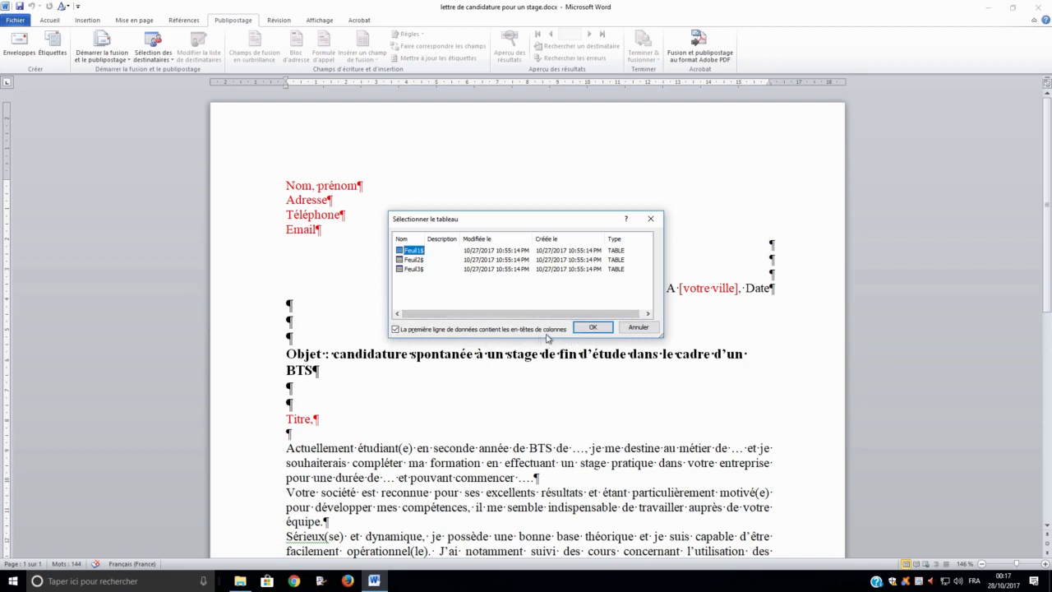
click(593, 328)
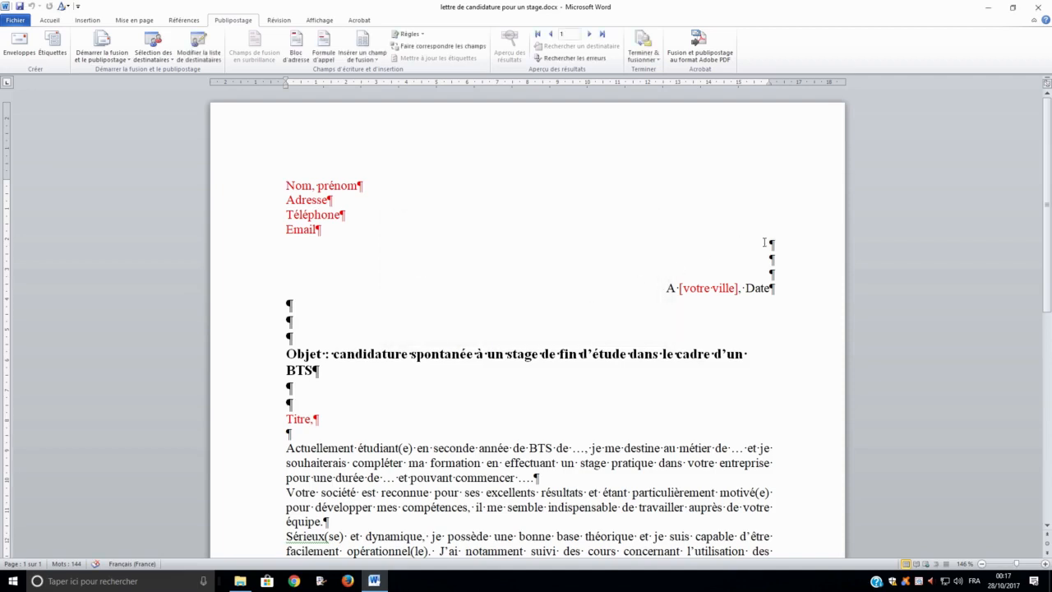
Exclude the first two recipients from the merge and sort the recipient list by nom, then prénom, both ascending.
click(198, 41)
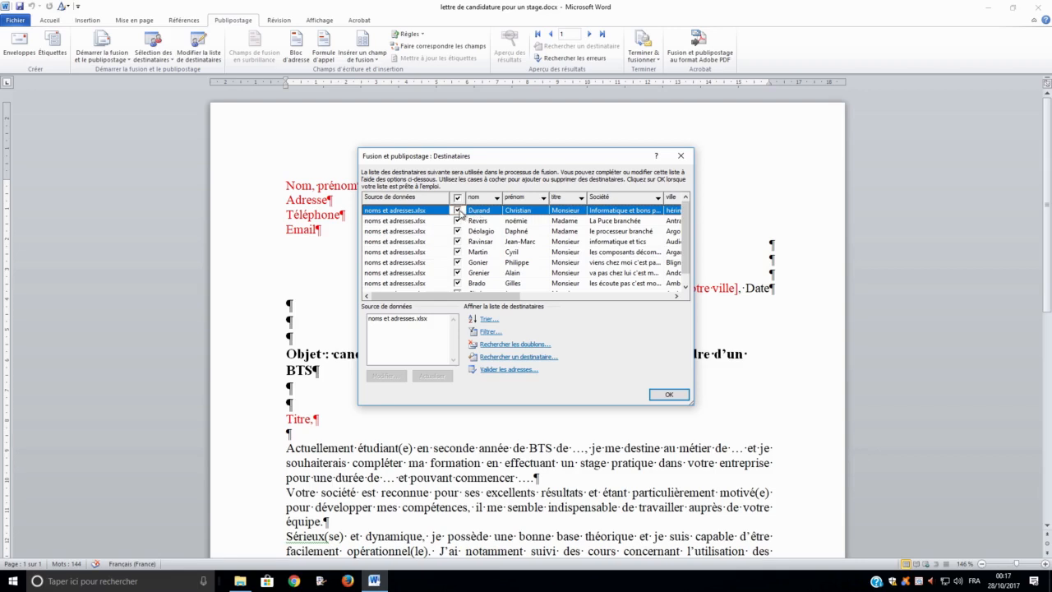
click(457, 221)
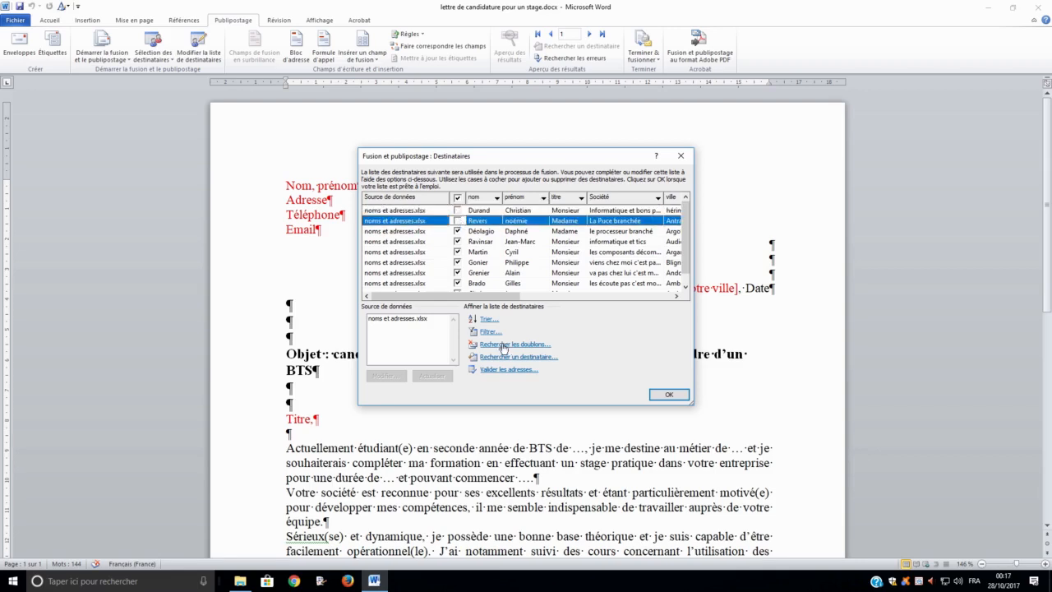
click(487, 320)
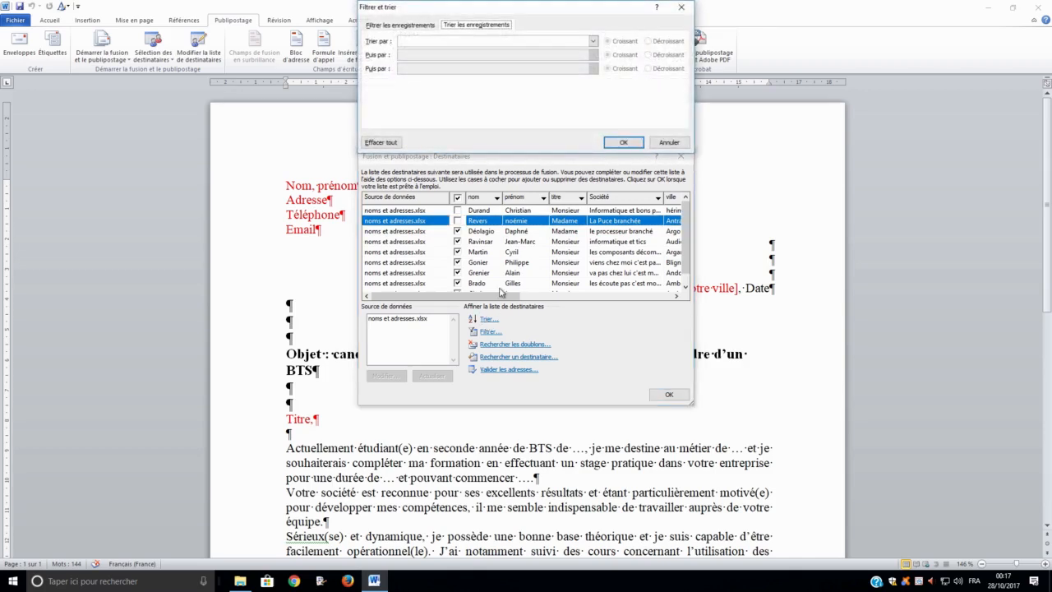
click(593, 42)
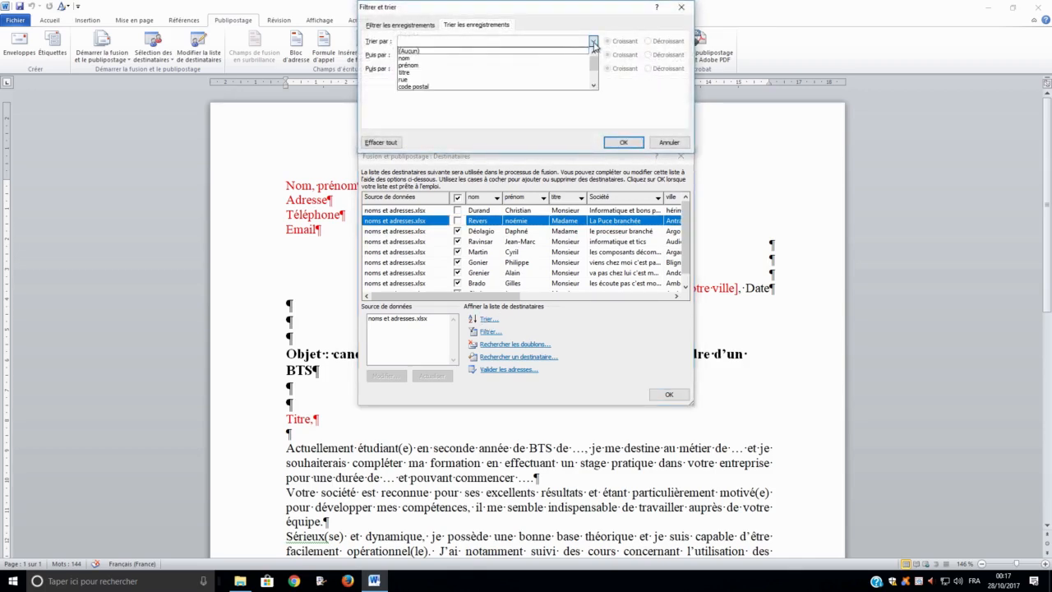
click(515, 59)
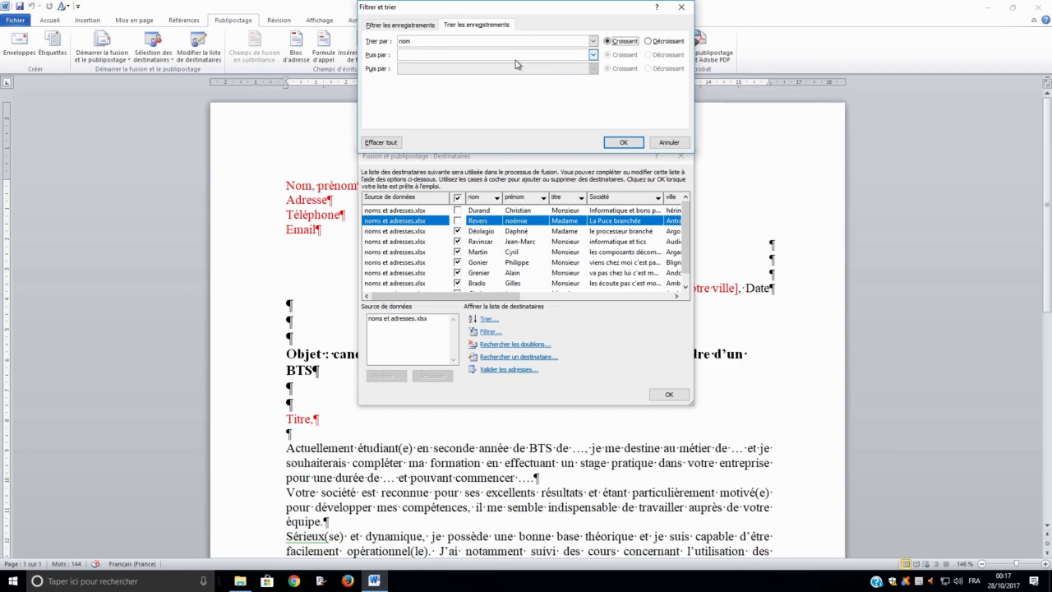
click(593, 55)
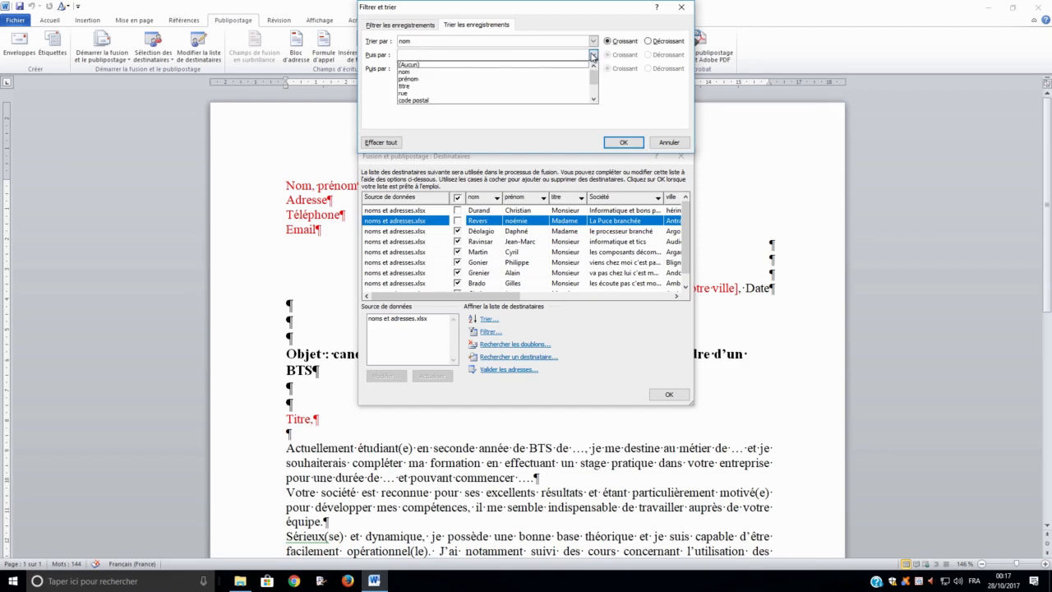
click(514, 80)
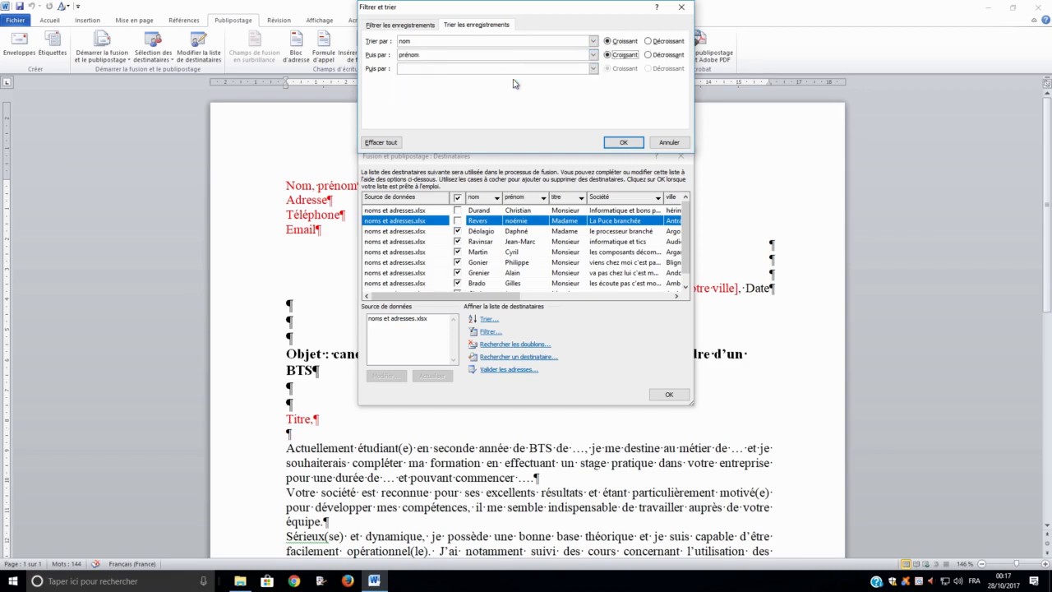
click(624, 143)
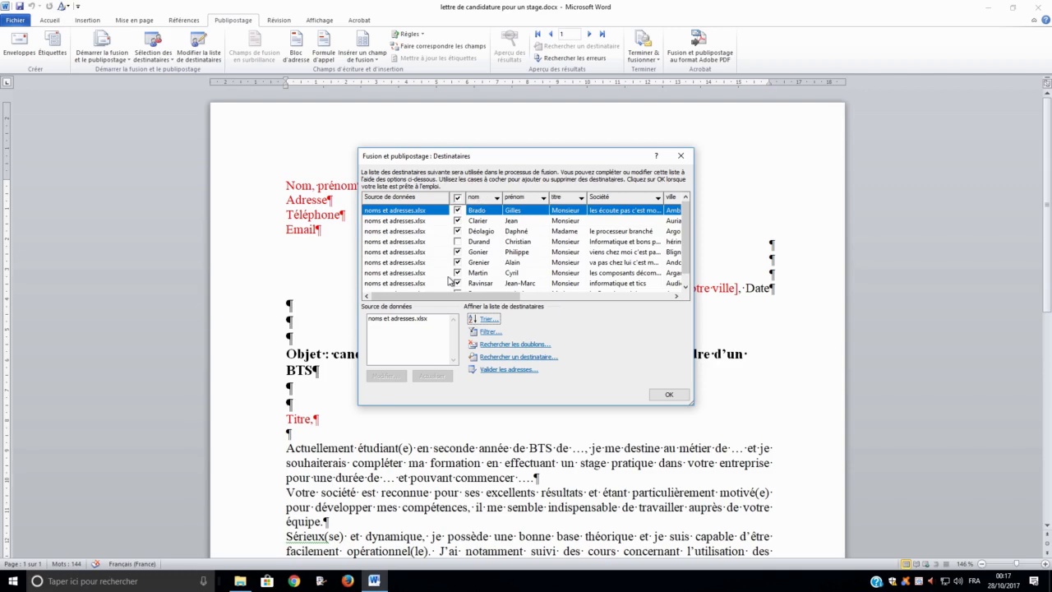
Filter the recipient list to records whose titre field is equal to madame.
click(487, 332)
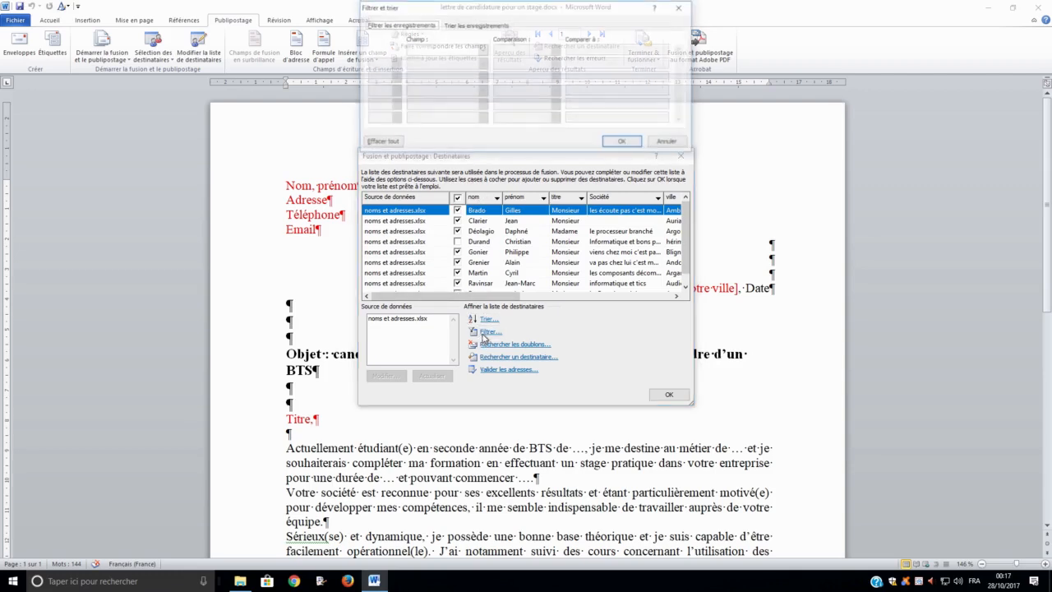
click(482, 50)
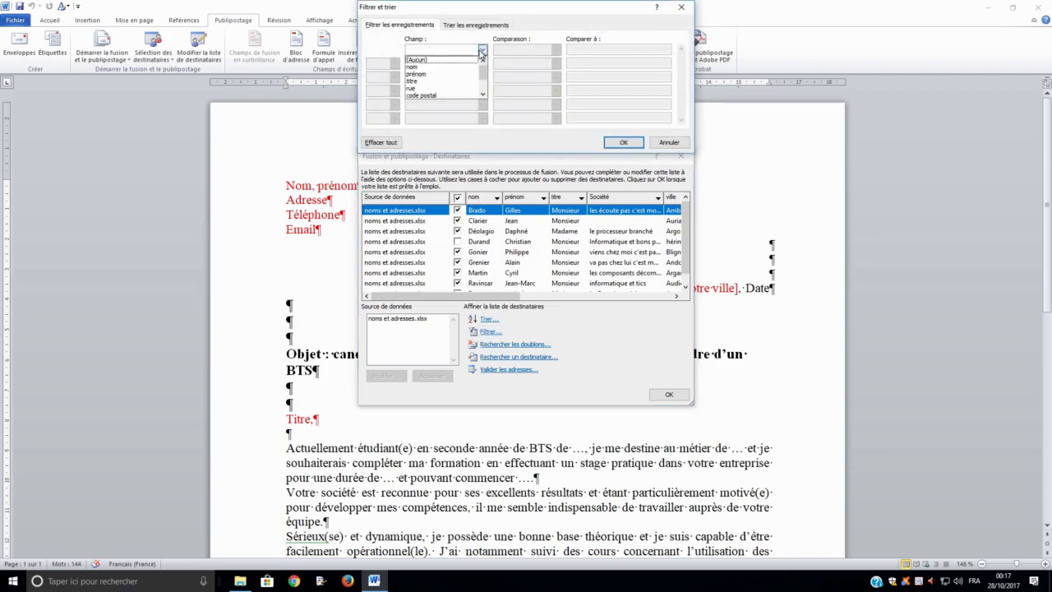
click(448, 82)
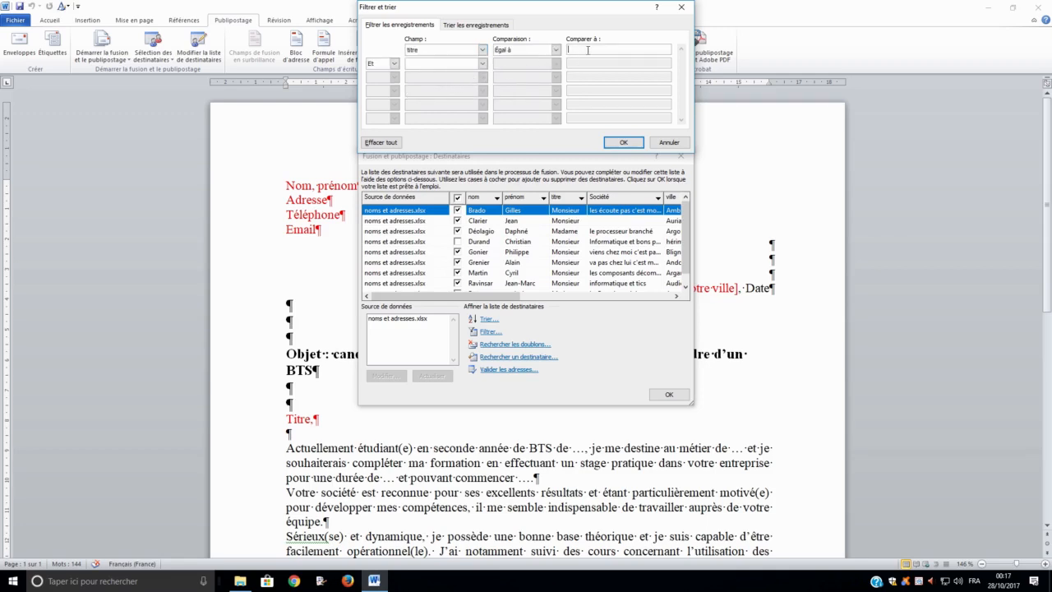
text(madame)
click(621, 142)
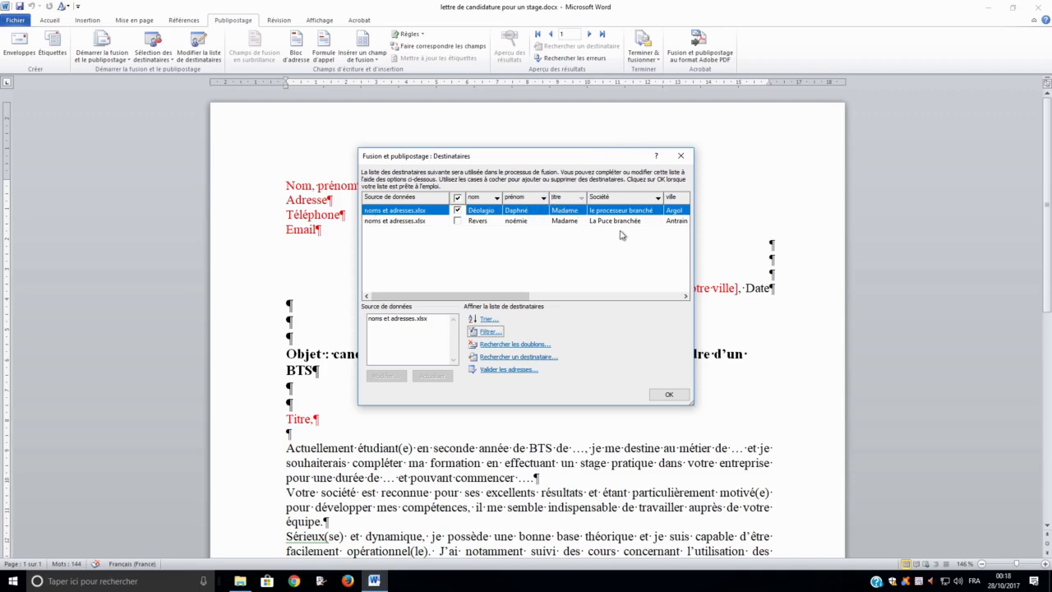
Include the unchecked recipient from La Puce branchée in the merge and clear the recipient filter.
click(458, 220)
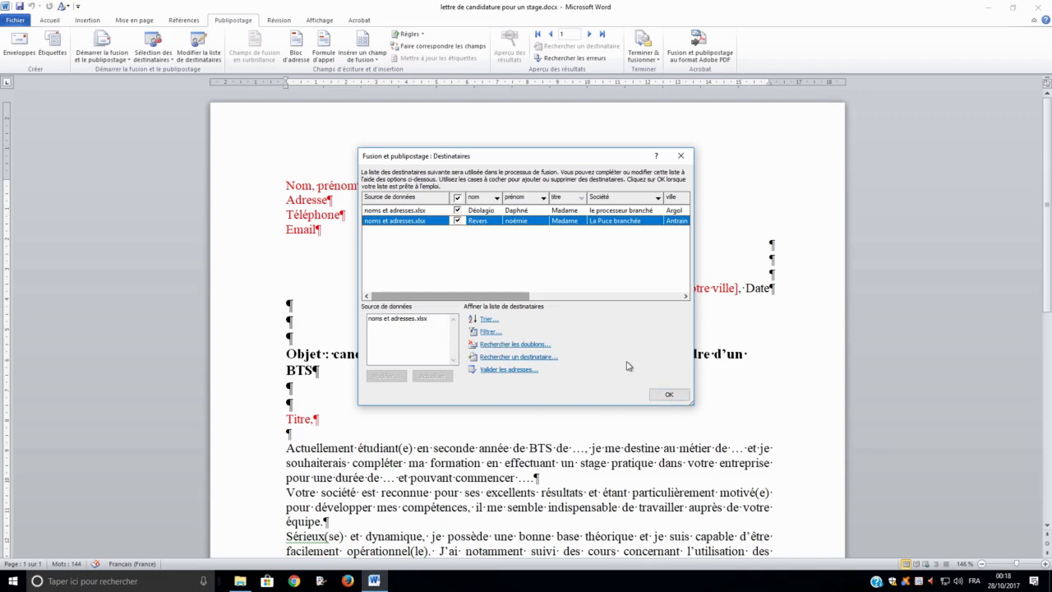
click(487, 334)
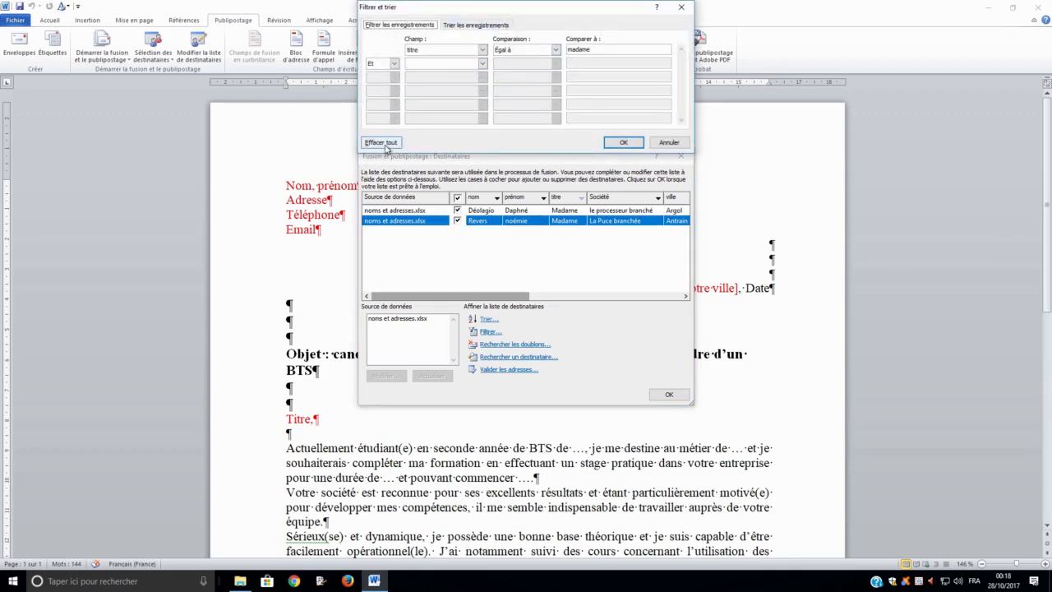
click(386, 146)
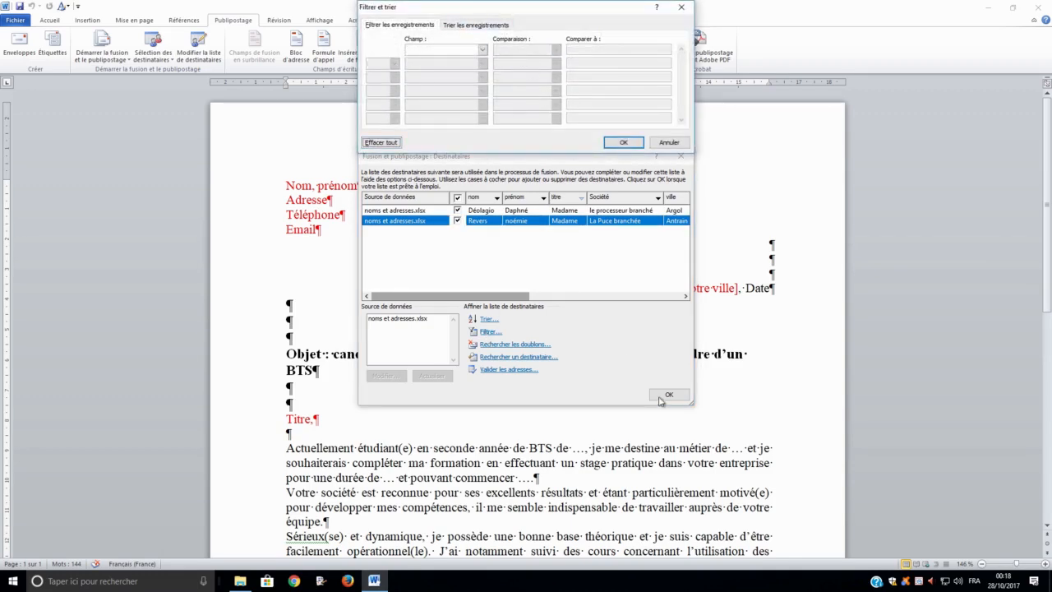
click(623, 142)
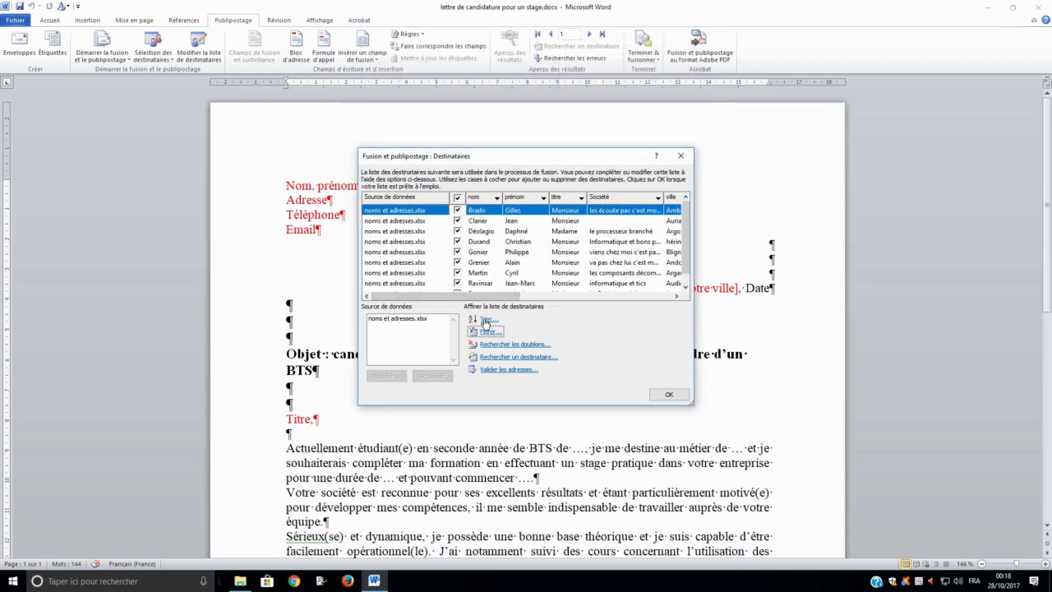
Add an entry to the noms et adresses.xlsx source with a last name, first name and titre Moniseur, saving the changes to the workbook.
click(413, 319)
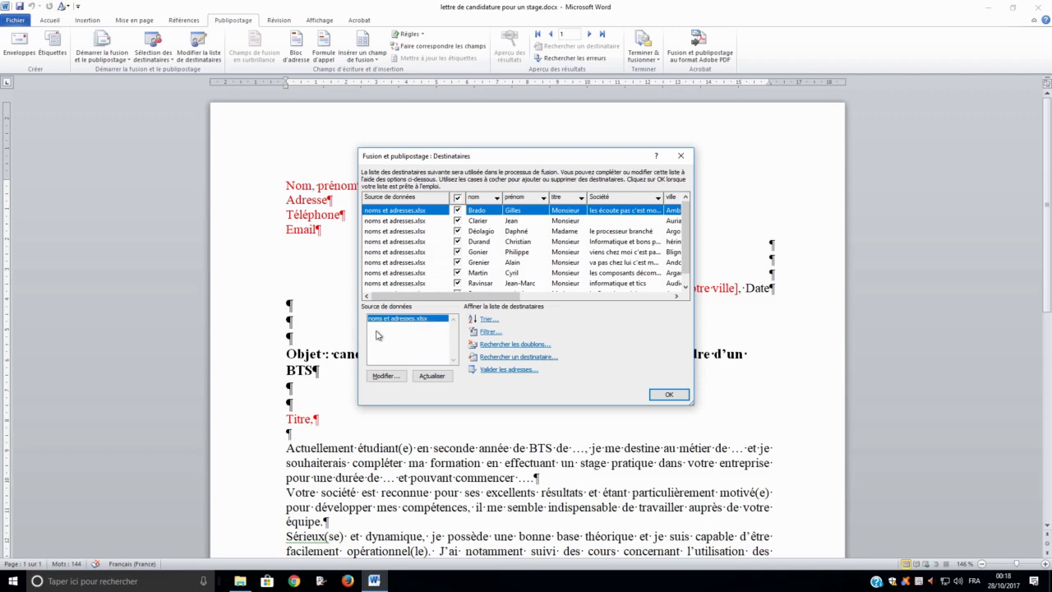
click(384, 375)
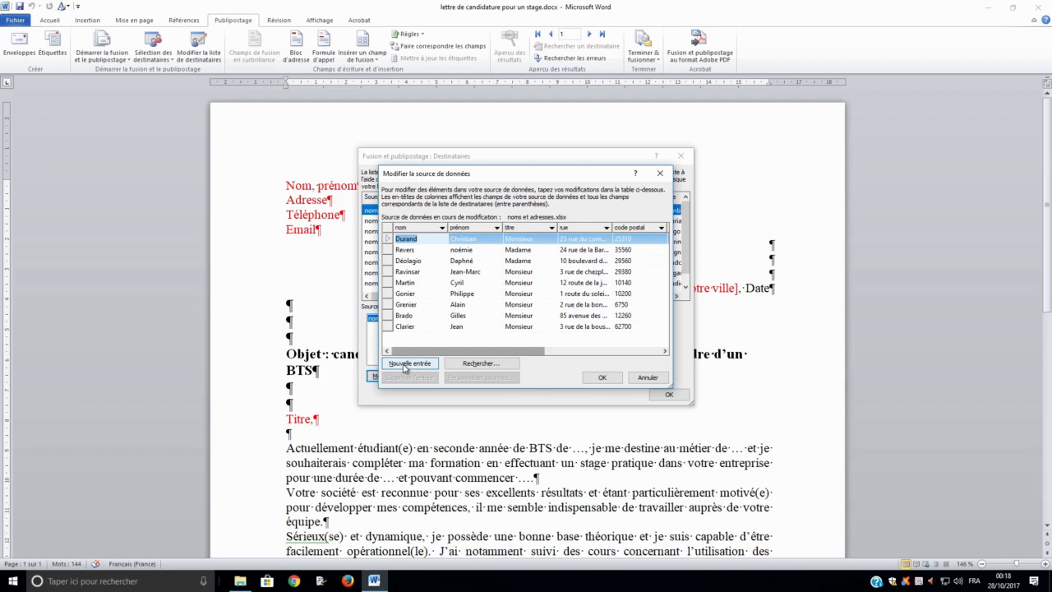
click(404, 364)
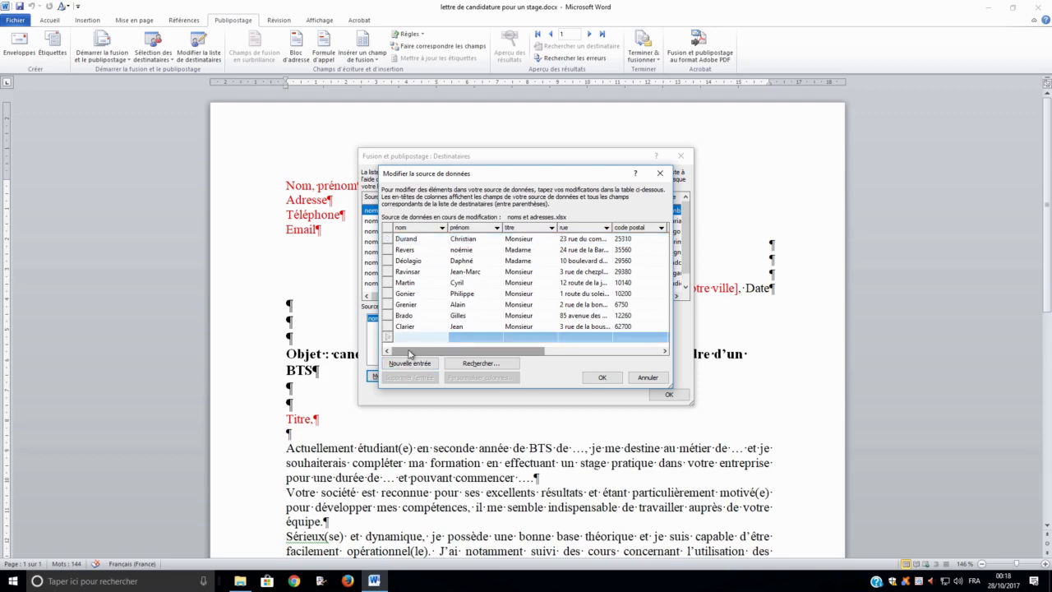
text(Durand)
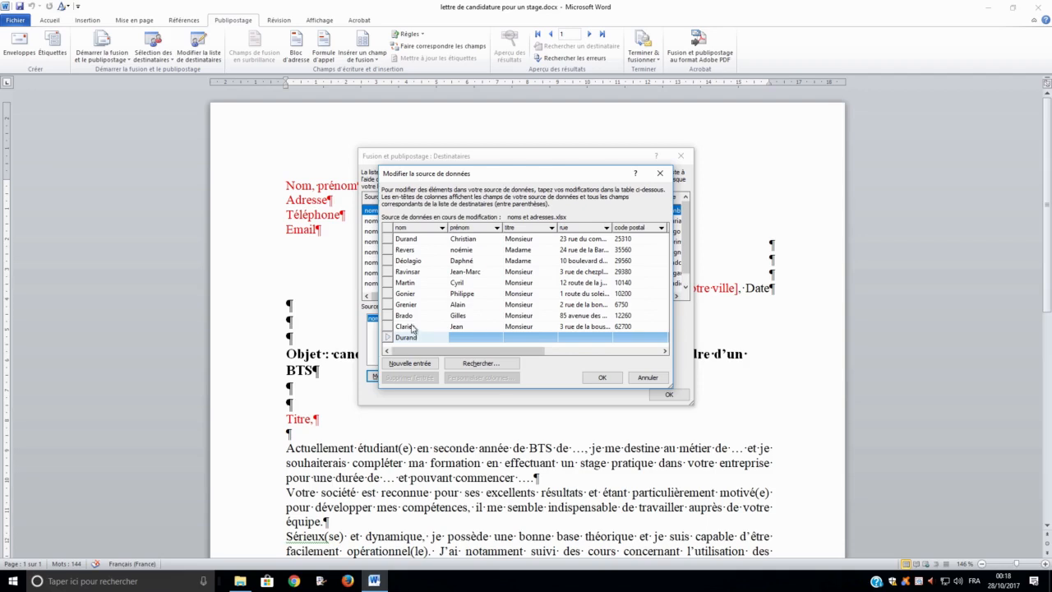
click(461, 338)
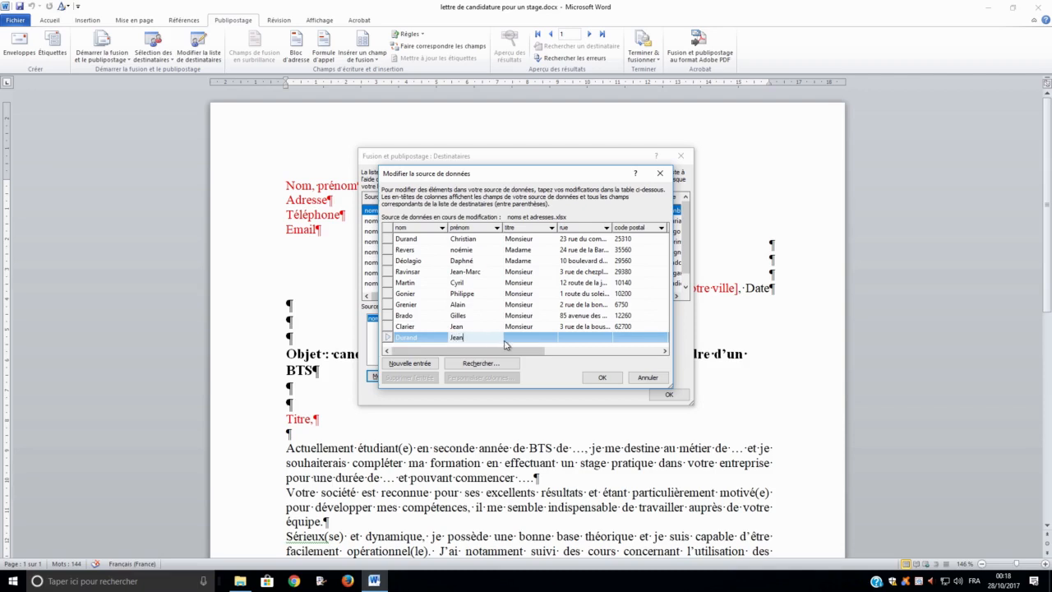
click(516, 337)
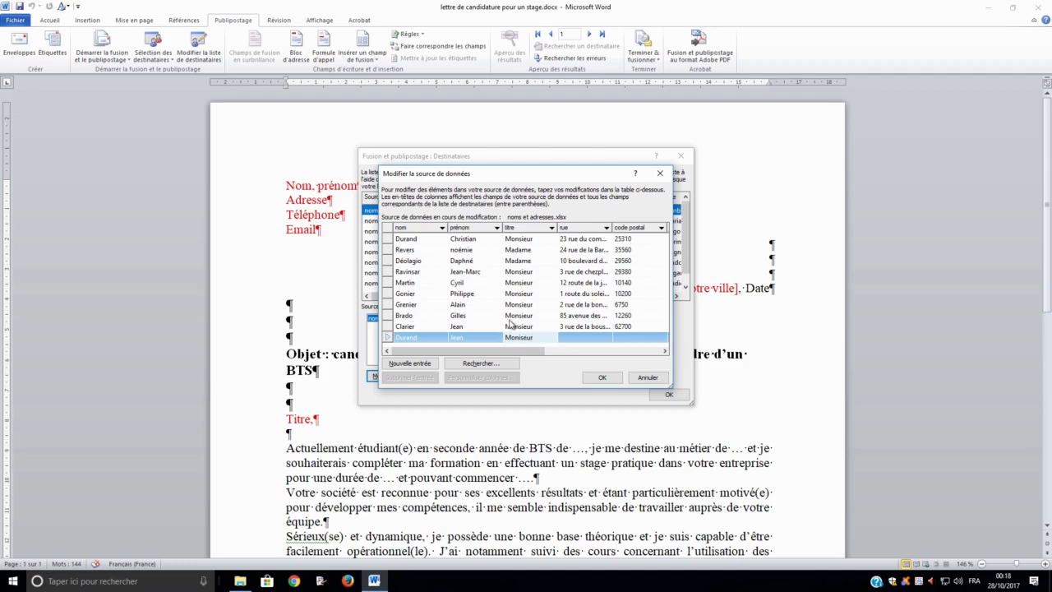
click(601, 378)
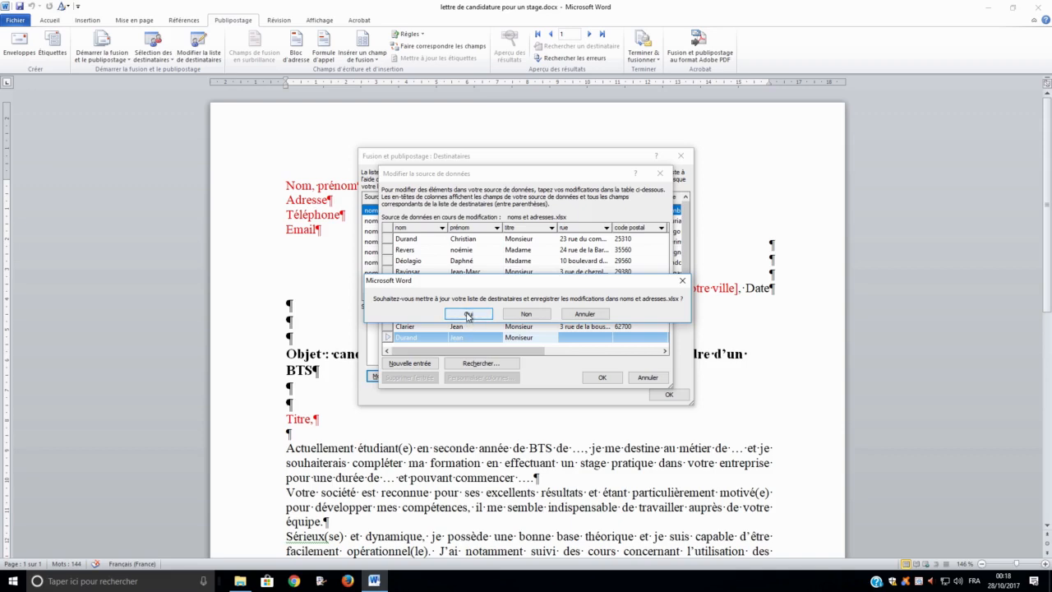
click(468, 316)
click(669, 395)
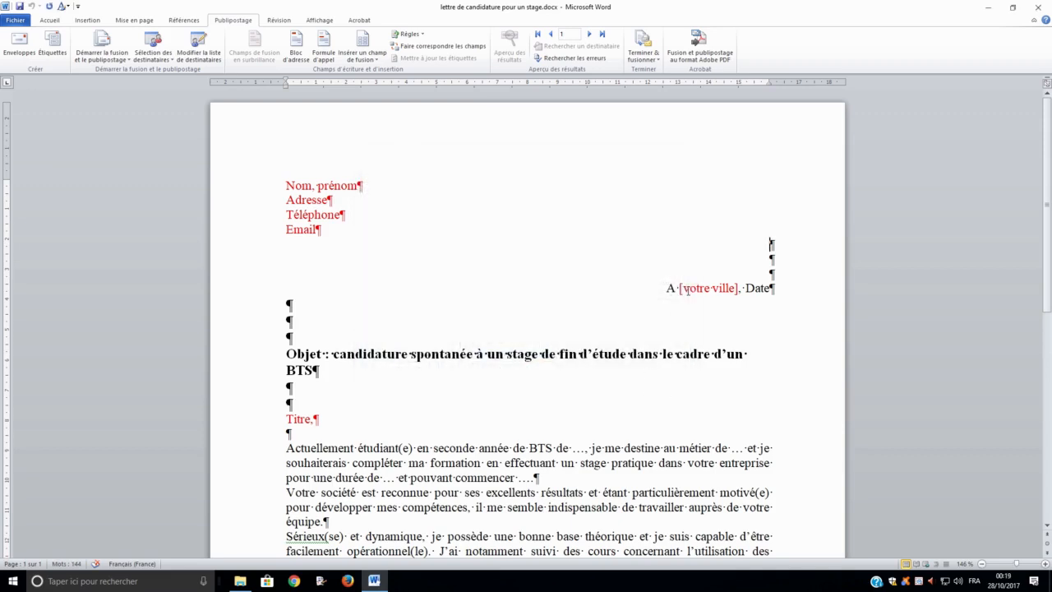
Open noms et adresses.xlsx read-only in Excel, examine the name columns of the last entry, and close the workbook.
click(990, 11)
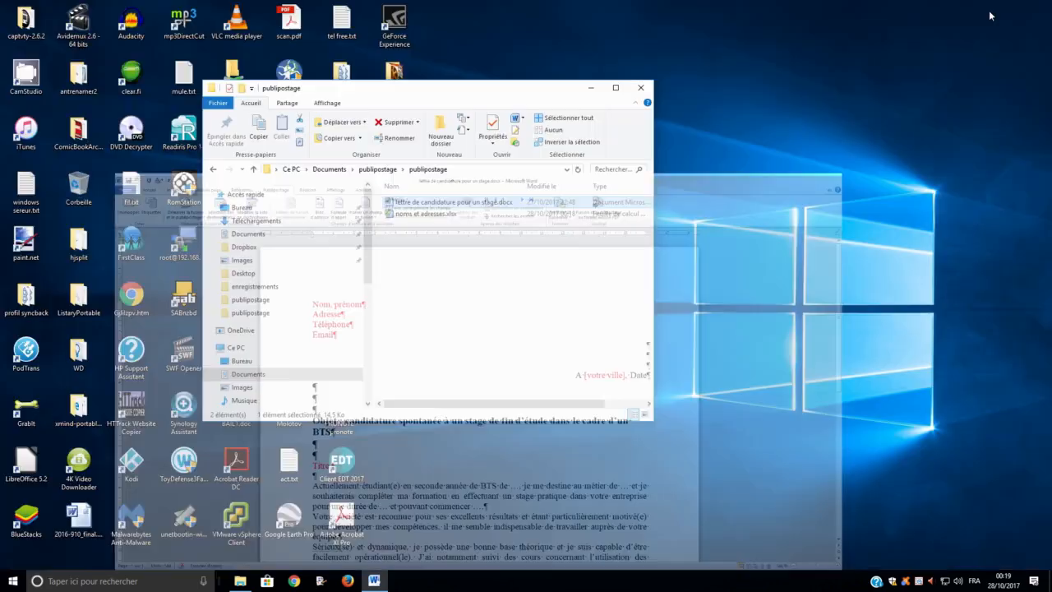
double_click(445, 220)
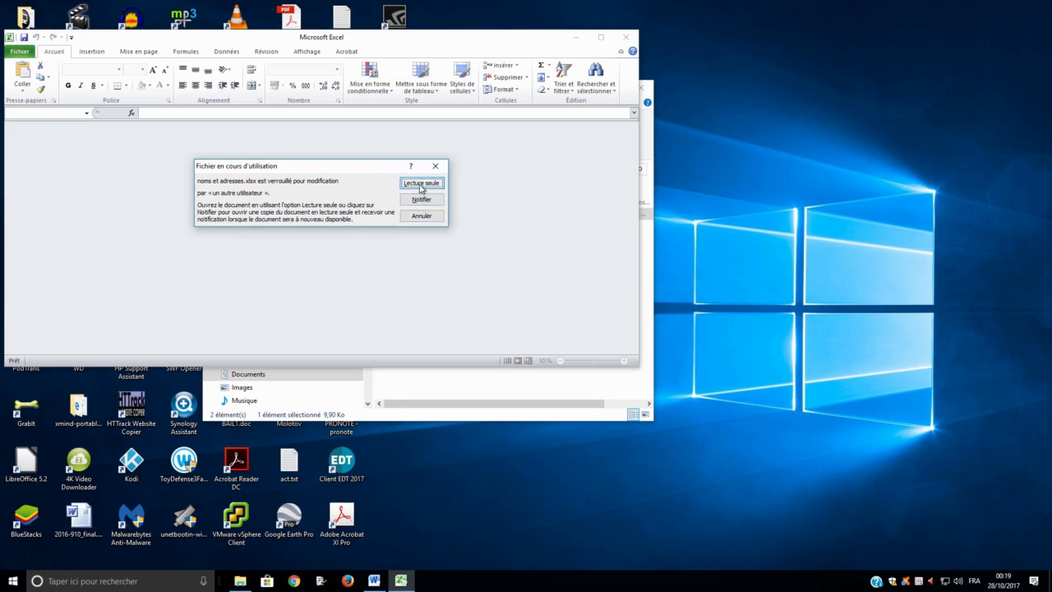
click(421, 184)
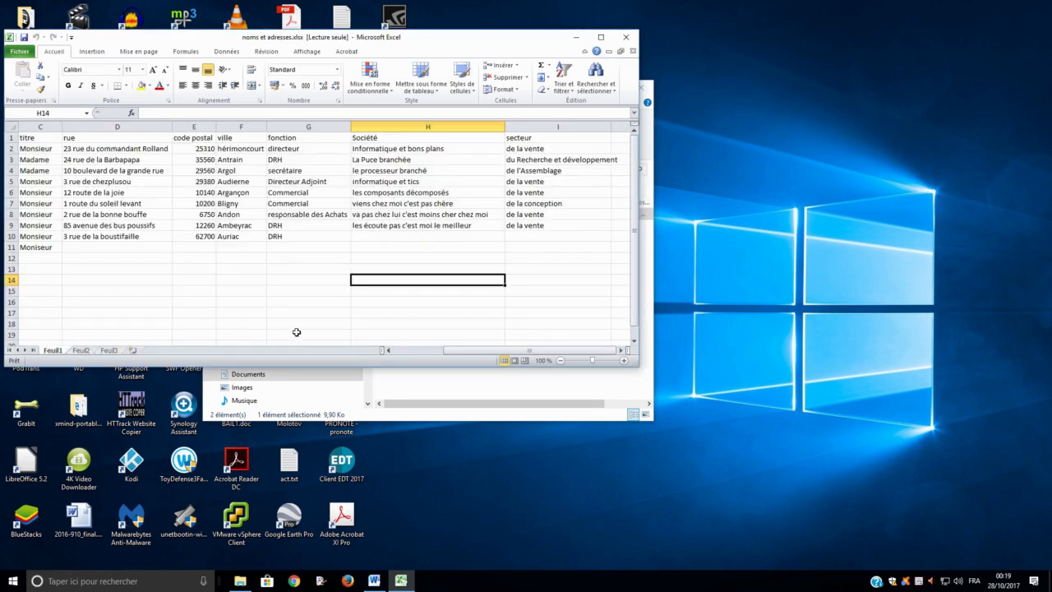
drag(459, 352, 359, 350)
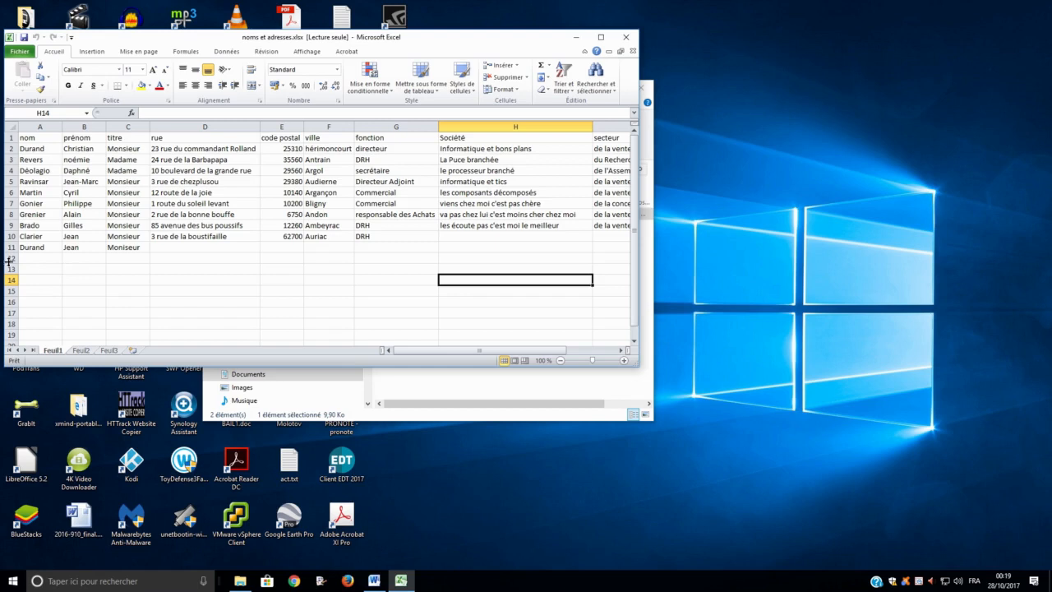
click(624, 38)
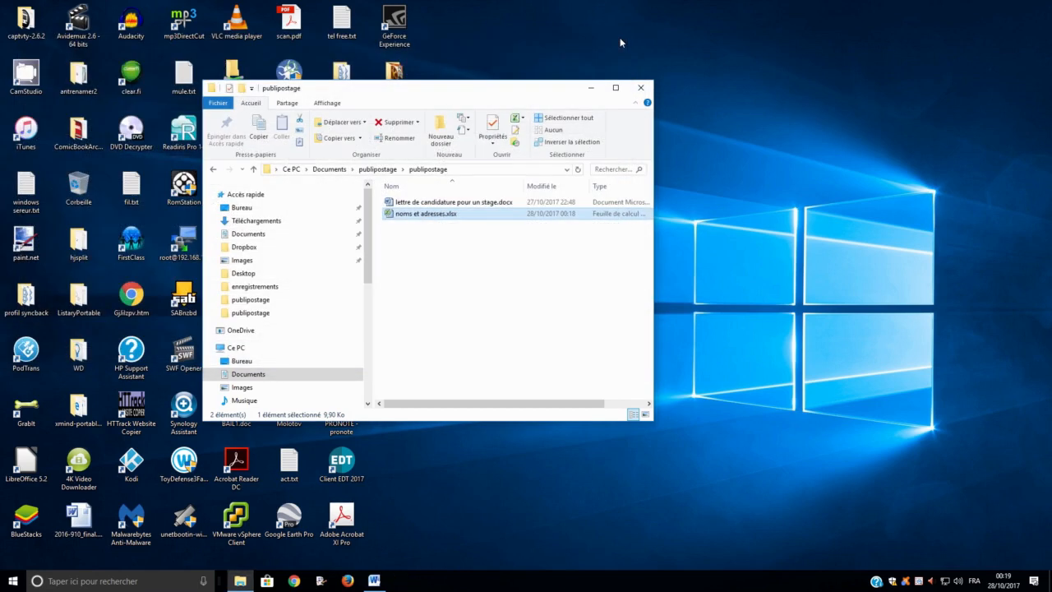
double_click(451, 220)
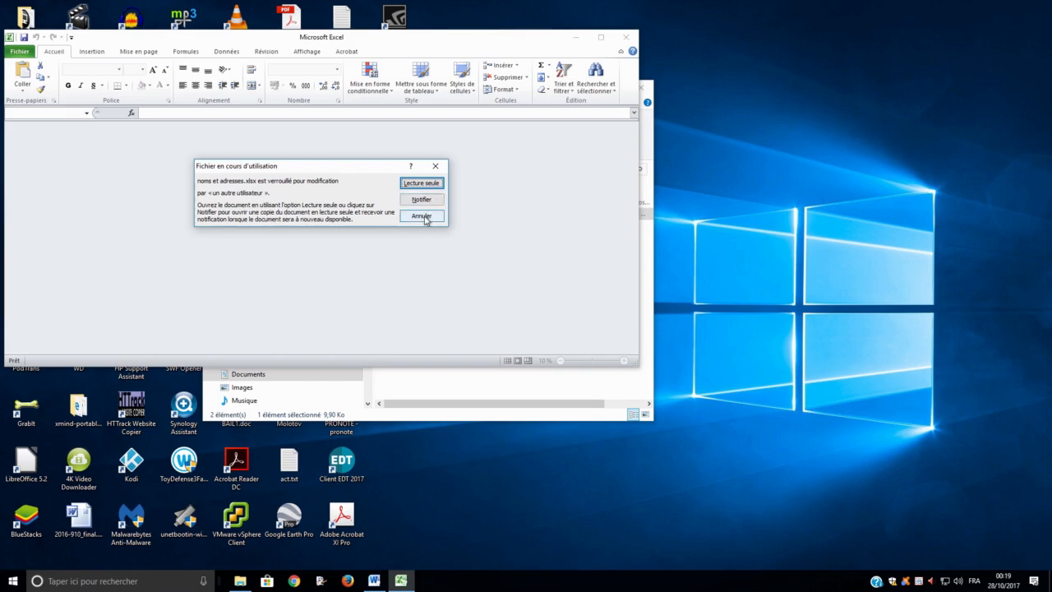
click(421, 216)
click(626, 37)
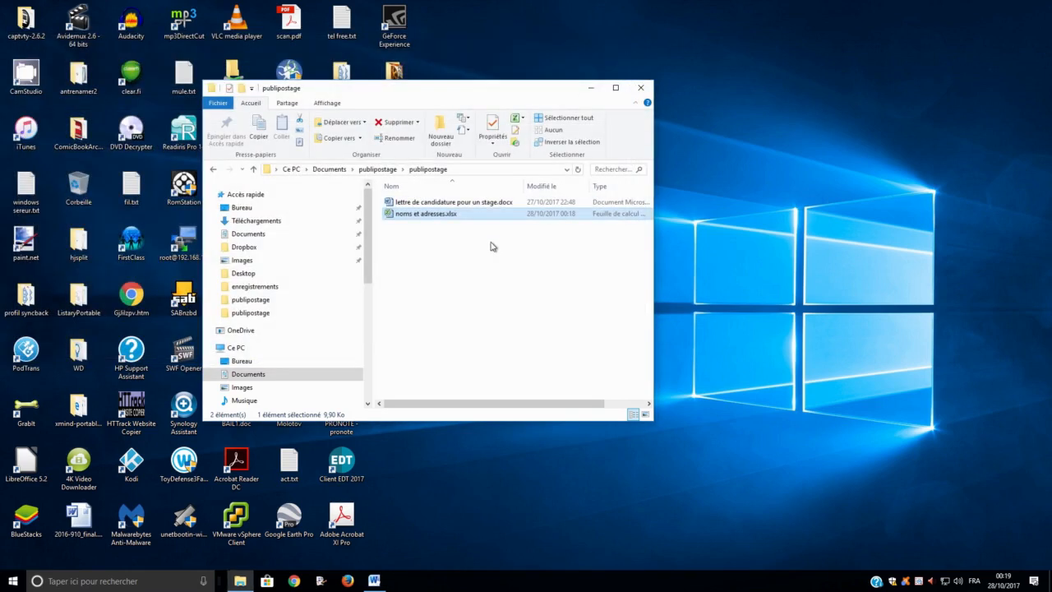
Switch to the letter in Word and start an address block with the recipient name format M. Pierre Martin Jr.
click(374, 581)
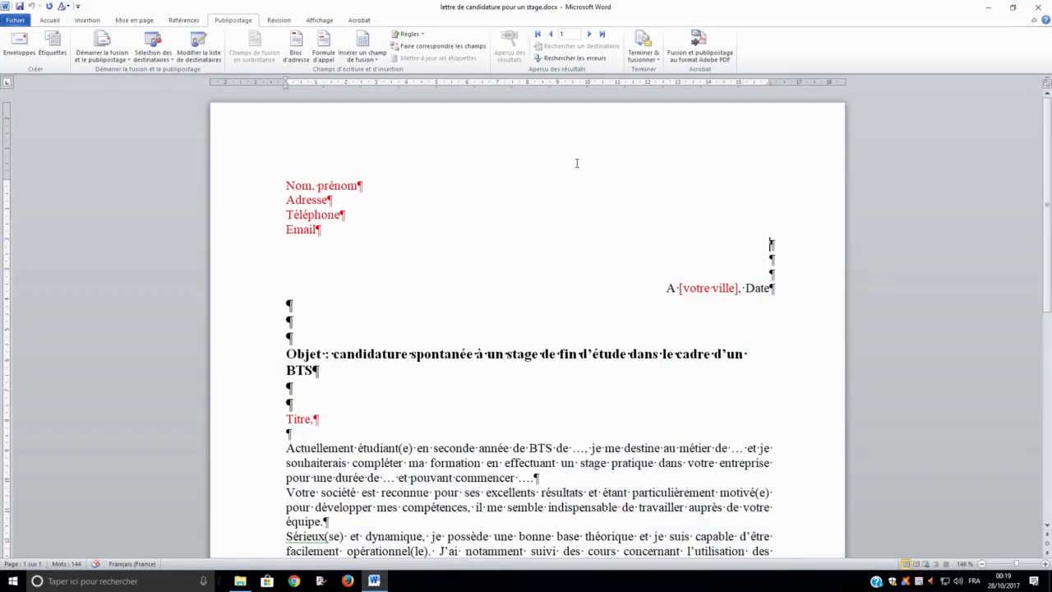
click(298, 55)
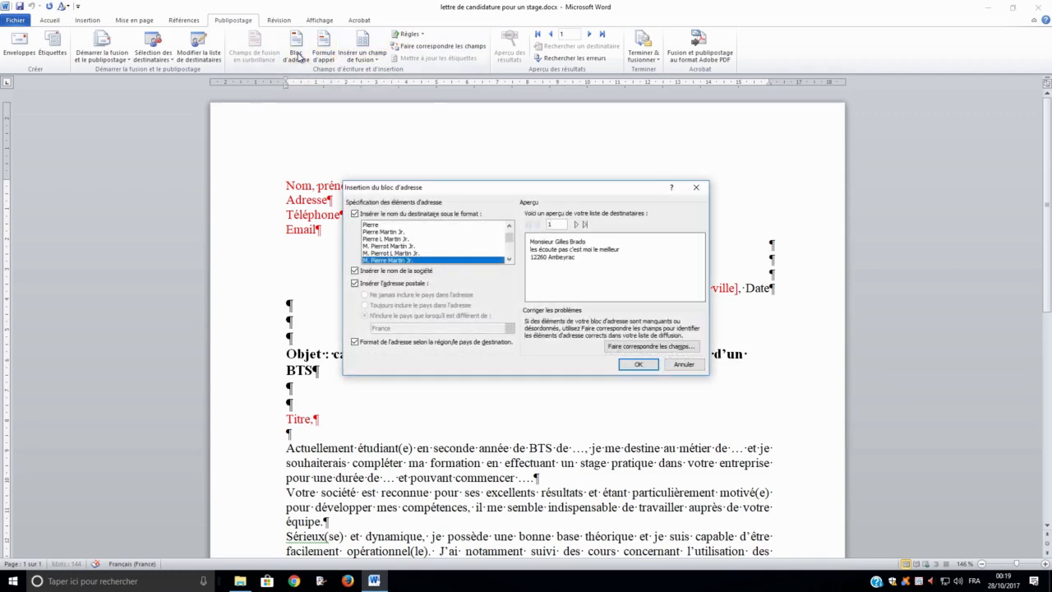
click(399, 254)
click(403, 248)
click(399, 260)
Match the Adresse 1 field to the rue column and insert the address block above the date line.
click(645, 347)
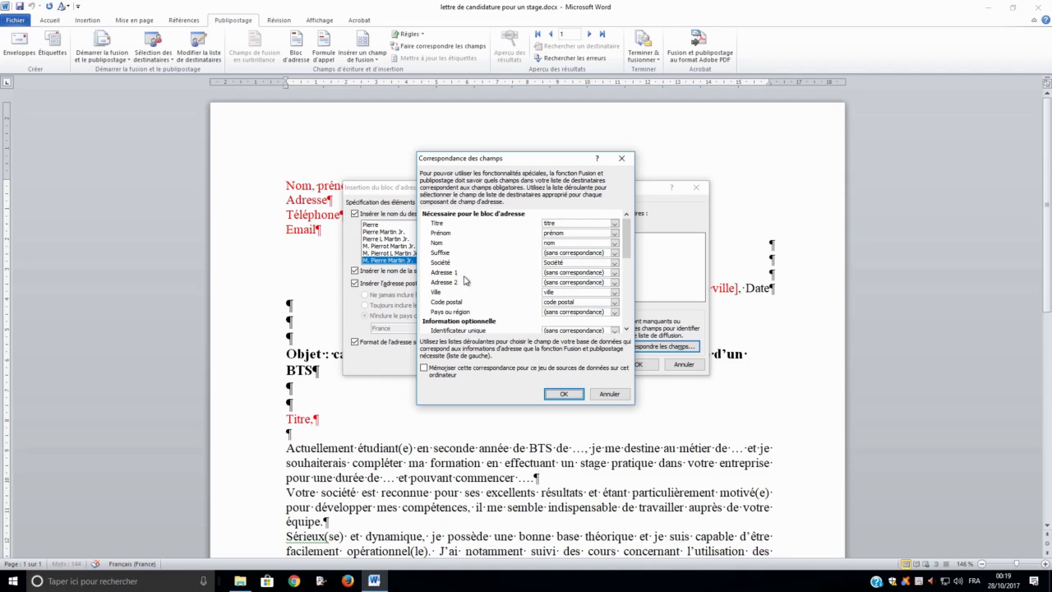
click(615, 274)
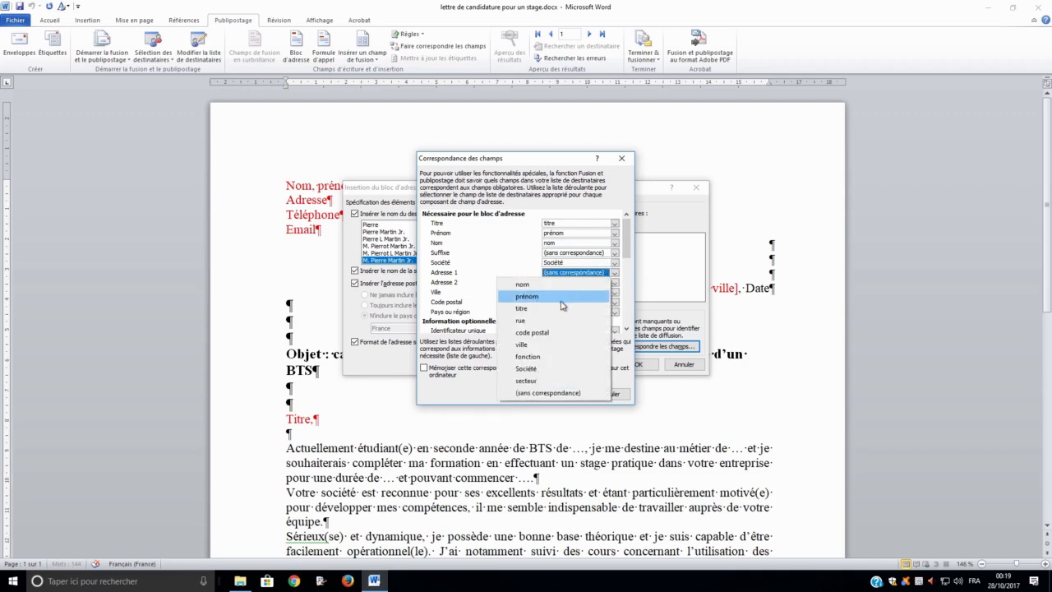
click(555, 322)
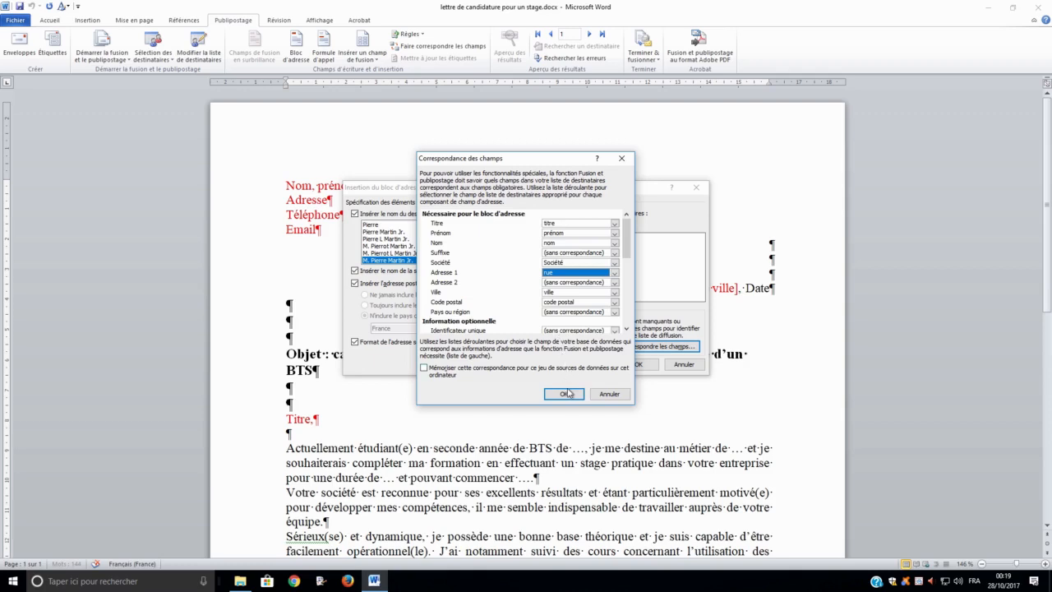
click(564, 395)
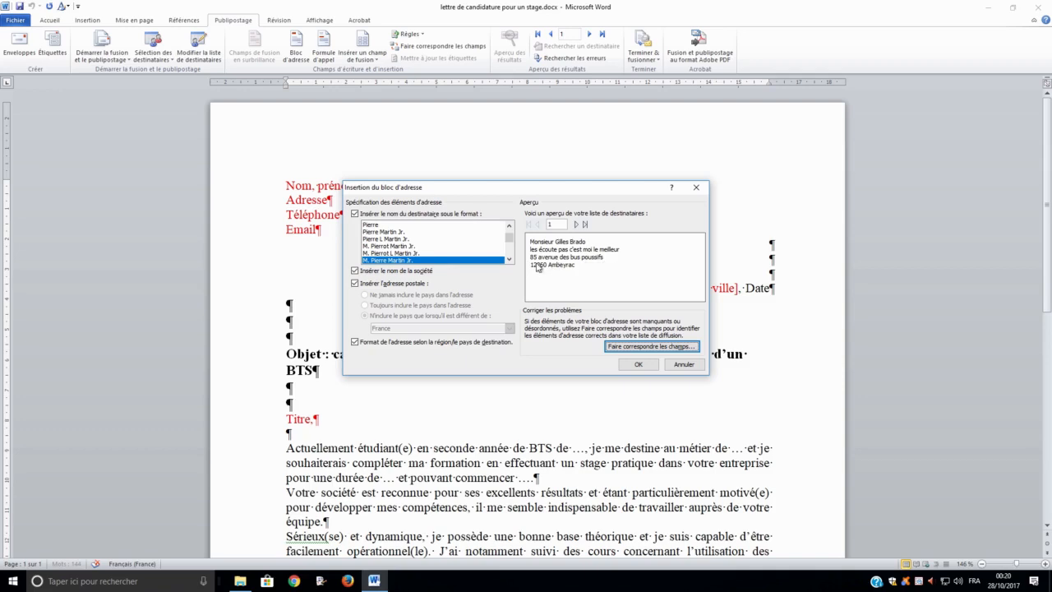
click(638, 365)
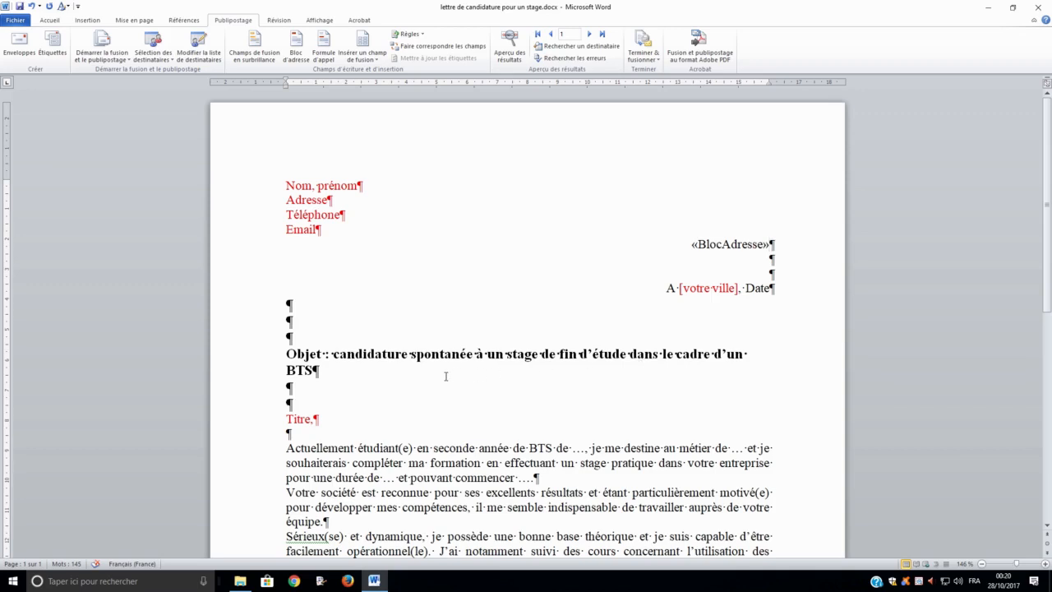
Replace the red Titre placeholder in the salutation with the titre merge field.
drag(288, 417, 325, 410)
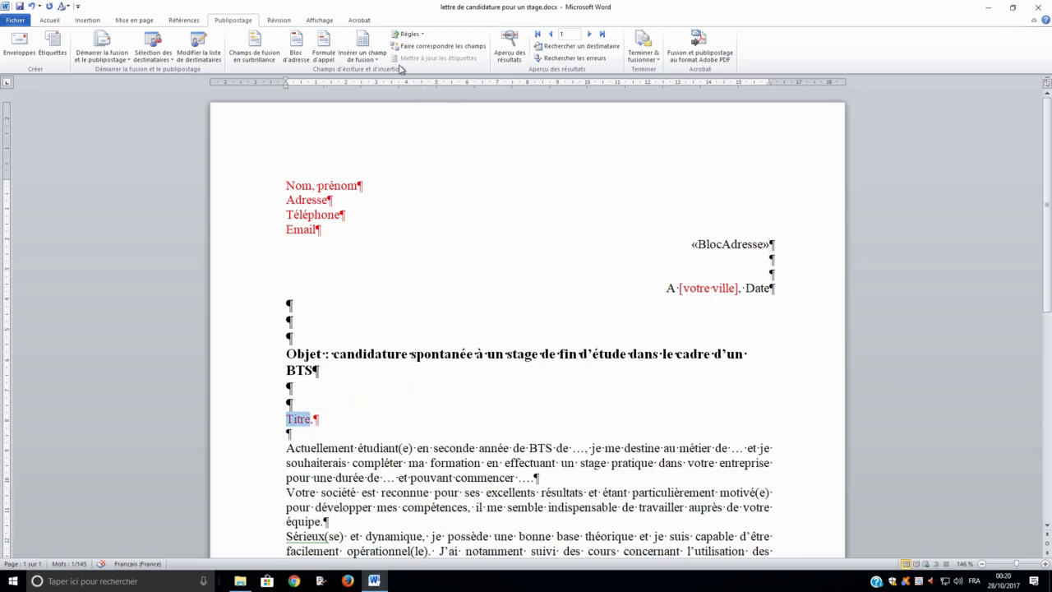
click(362, 42)
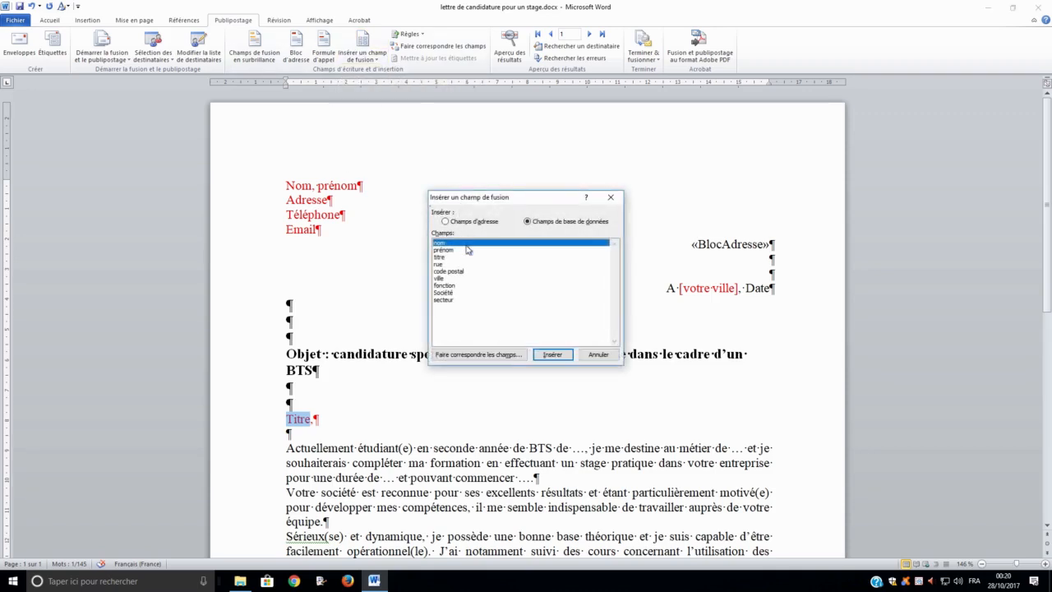
click(442, 259)
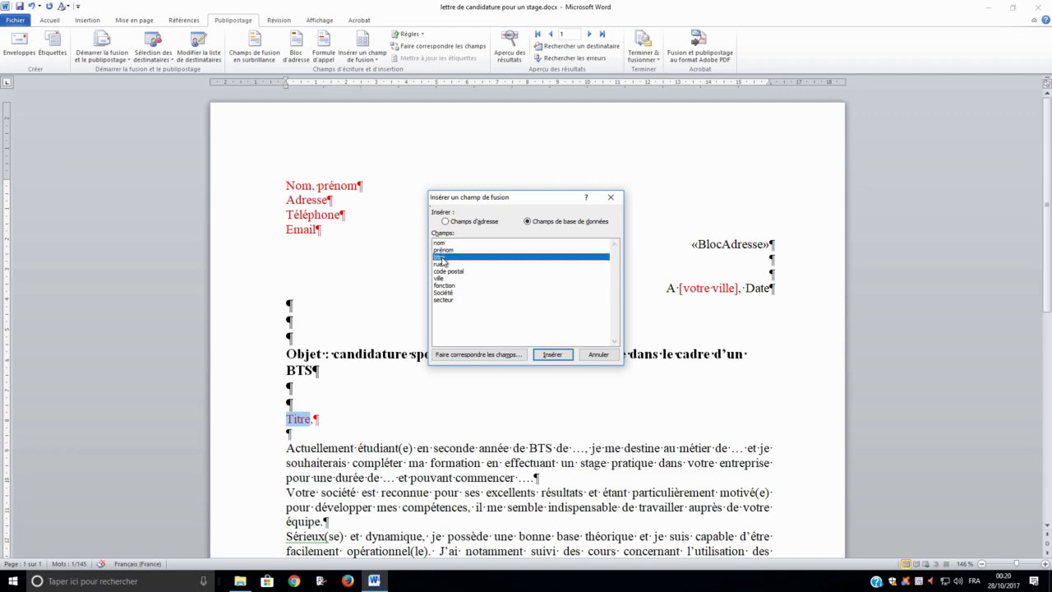
click(551, 355)
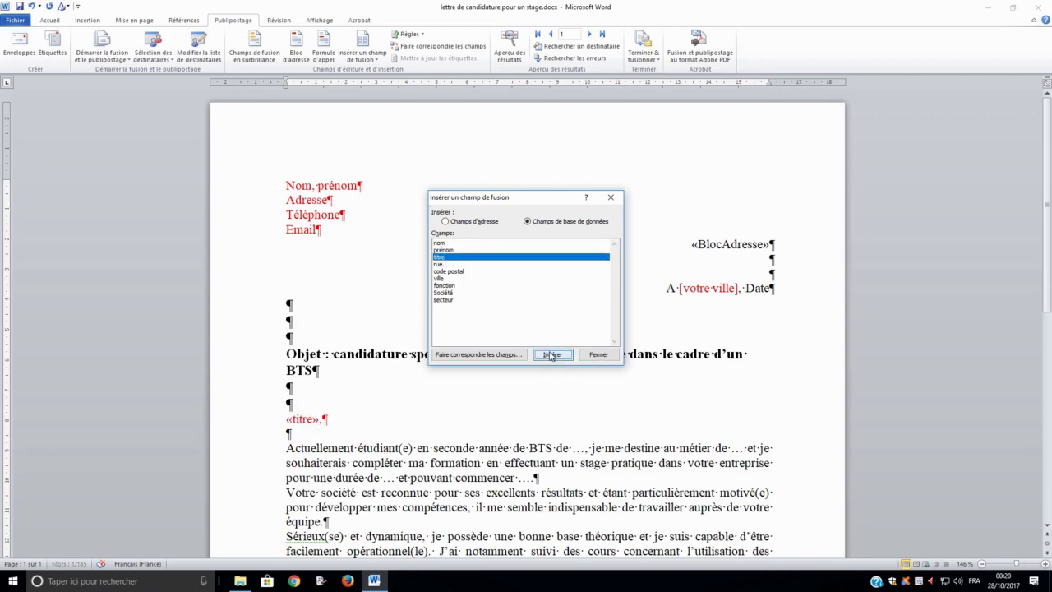
click(599, 355)
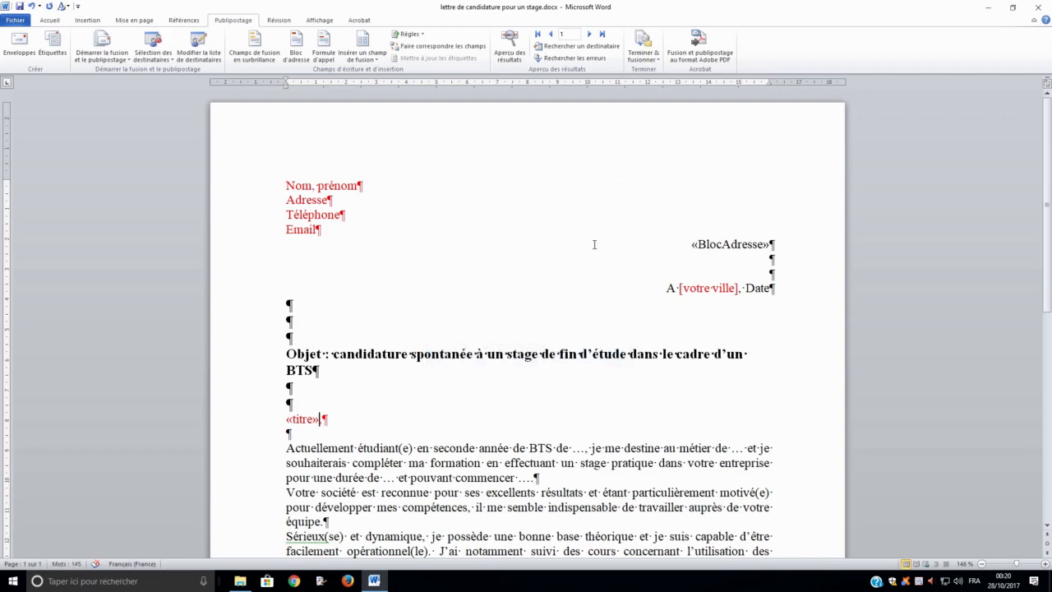
Preview the merge results, check the letters for records 1 to 5, and return to the first record.
click(510, 54)
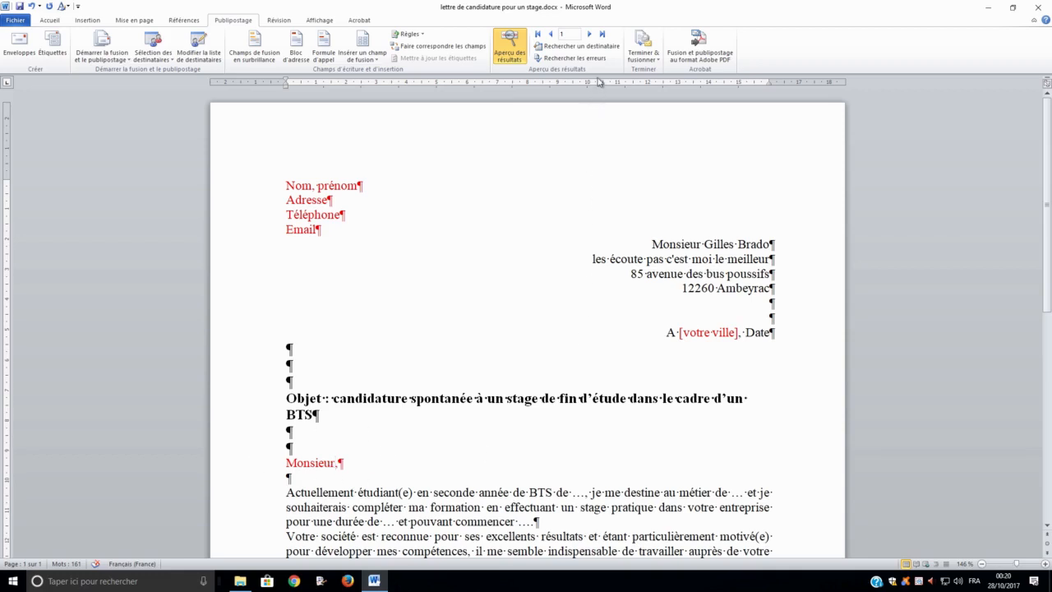
click(589, 34)
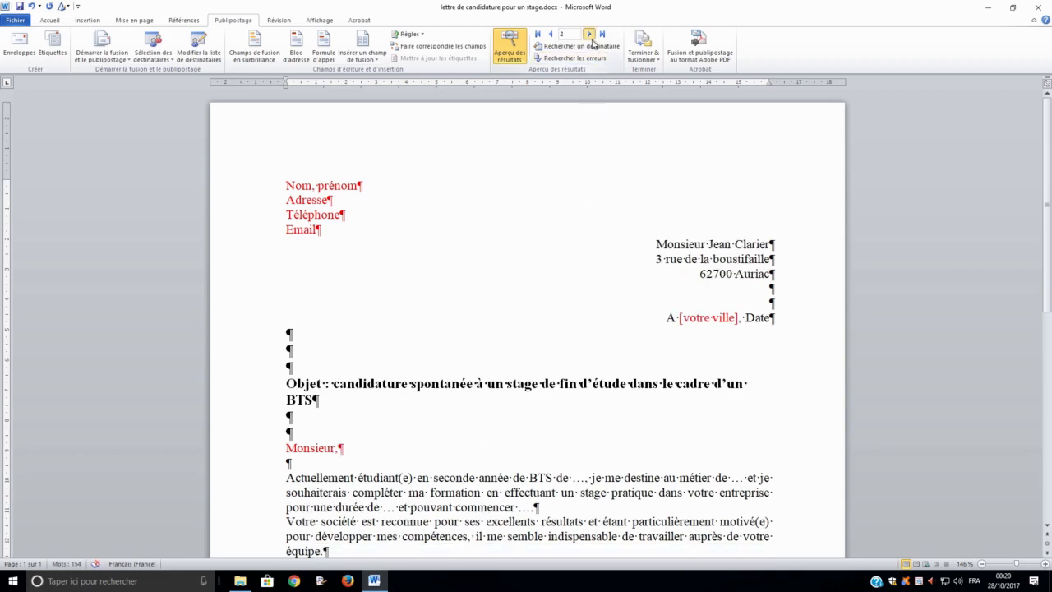
click(590, 35)
click(590, 35)
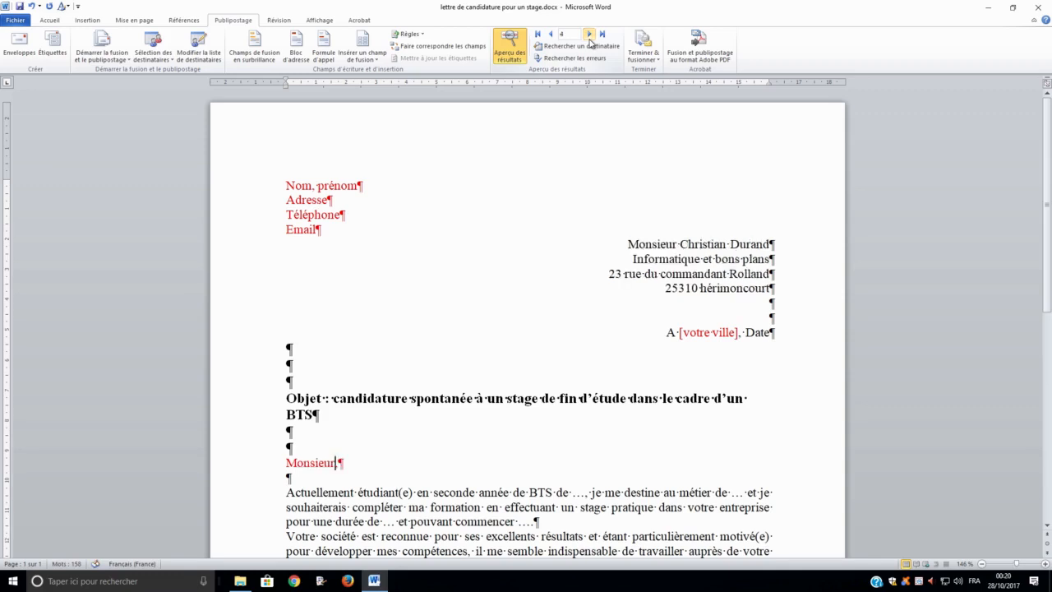
click(590, 35)
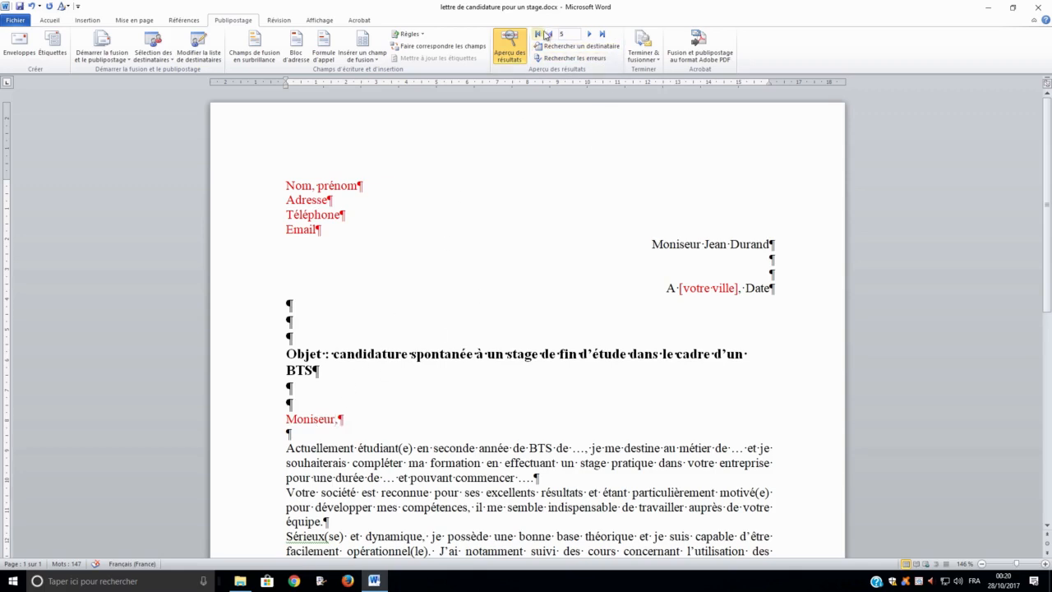
click(538, 33)
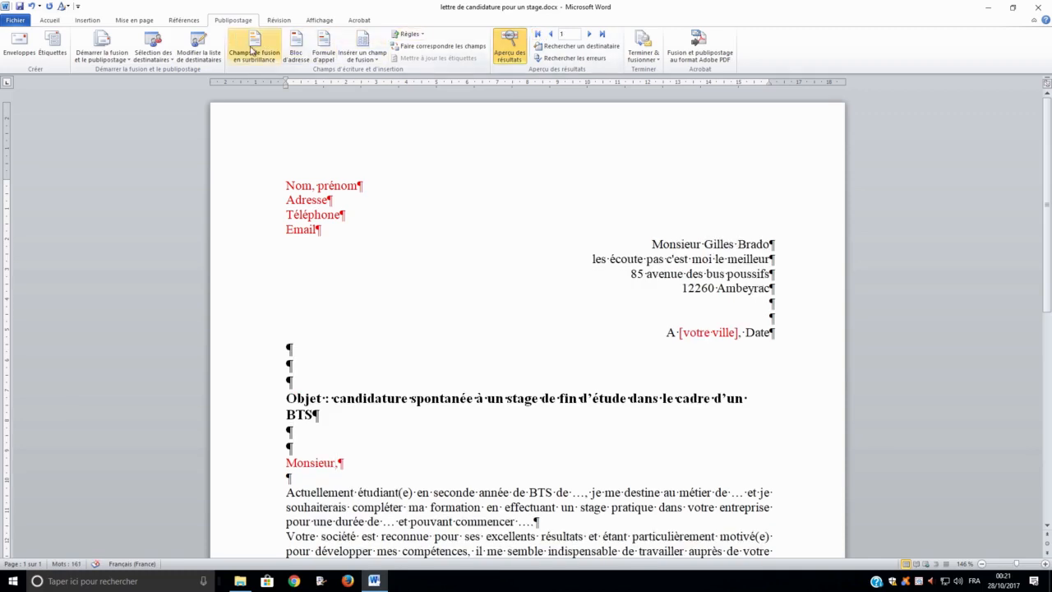
Correct the last entry's titre to Monsieur in the noms et adresses.xlsx data source, saving the change and updating the recipient list.
click(199, 54)
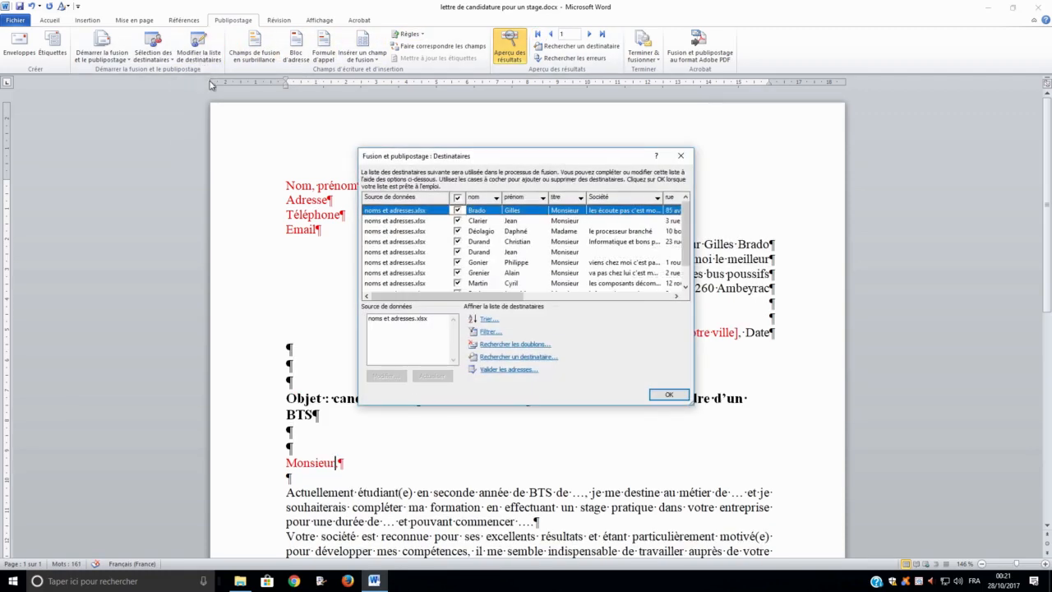
scroll(473, 267, down, 1)
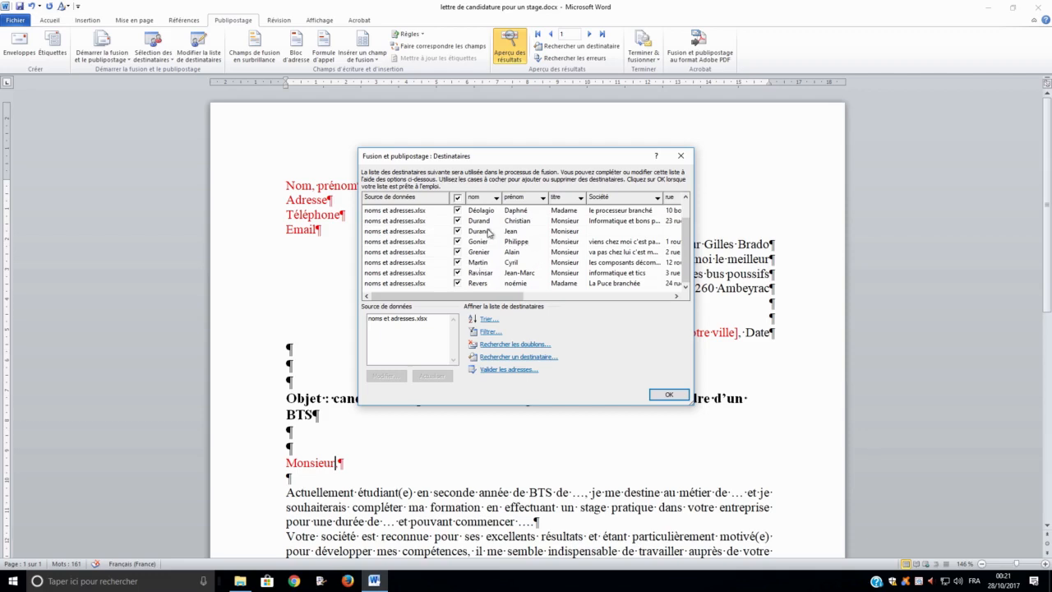
click(571, 236)
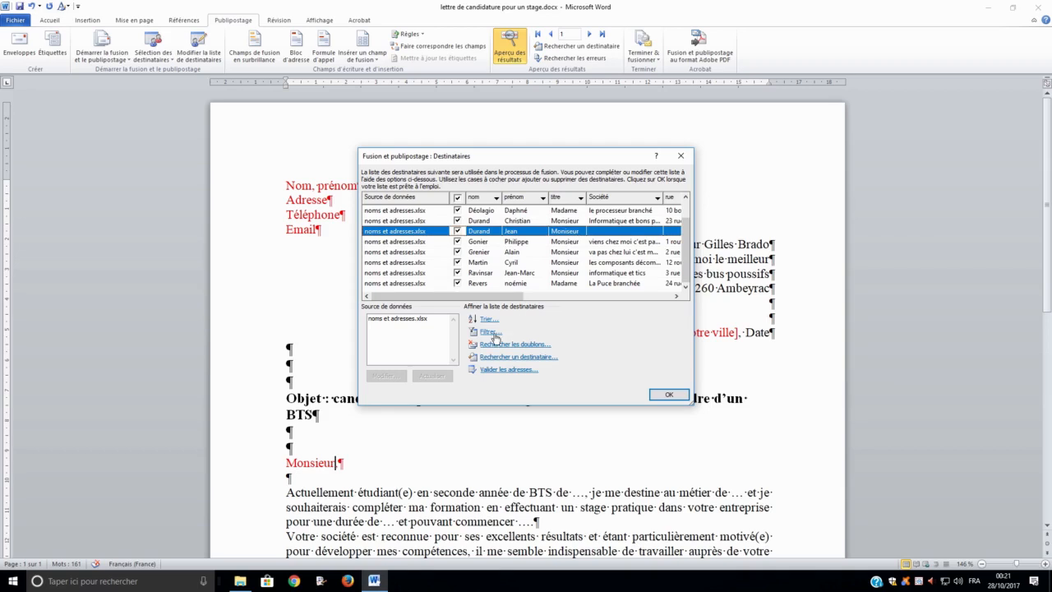
click(406, 321)
click(386, 378)
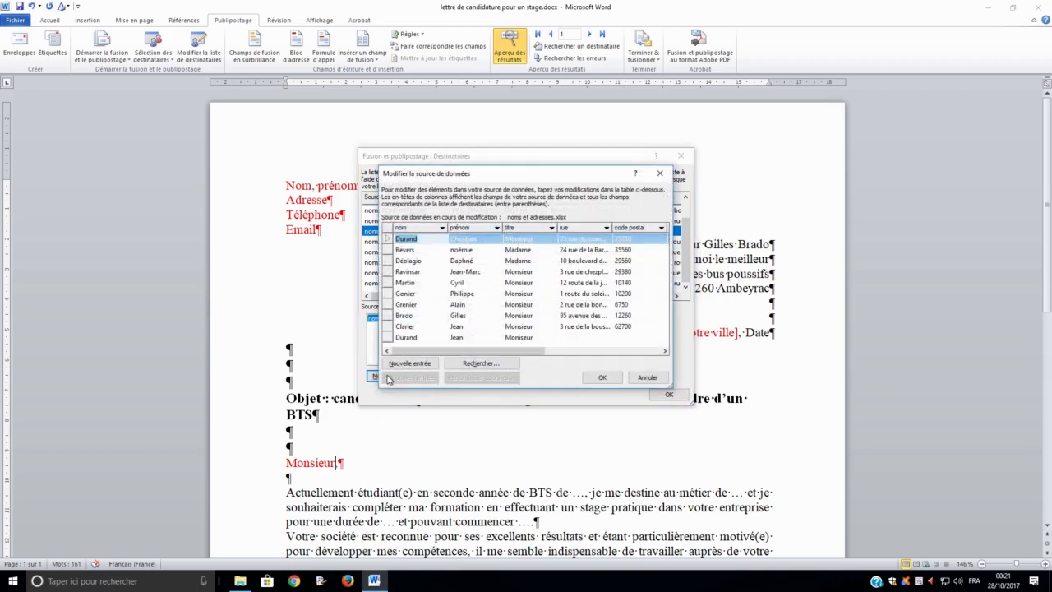
click(518, 339)
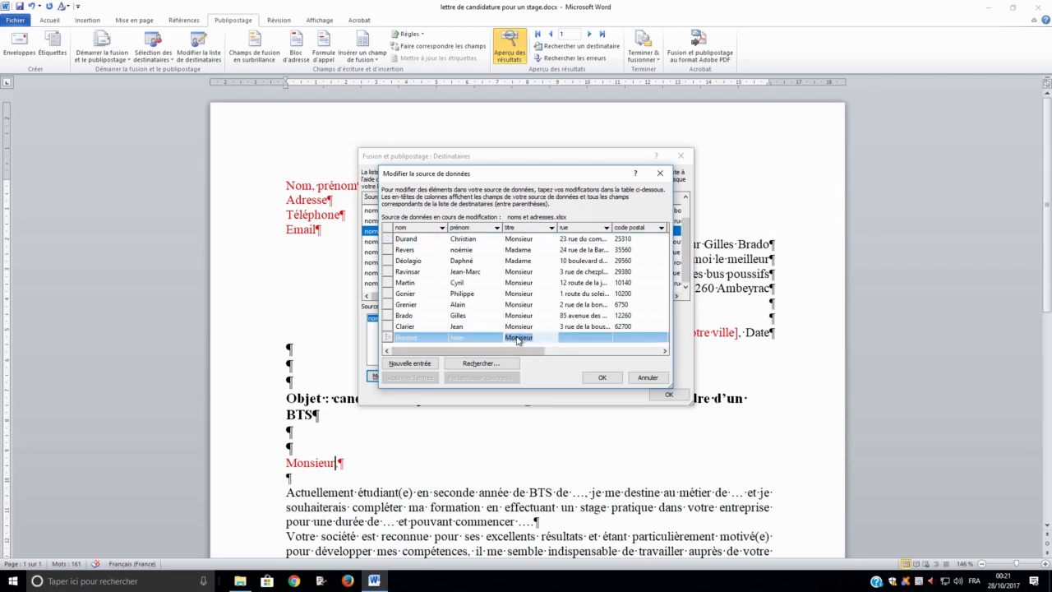
double_click(505, 339)
text(M)
click(602, 377)
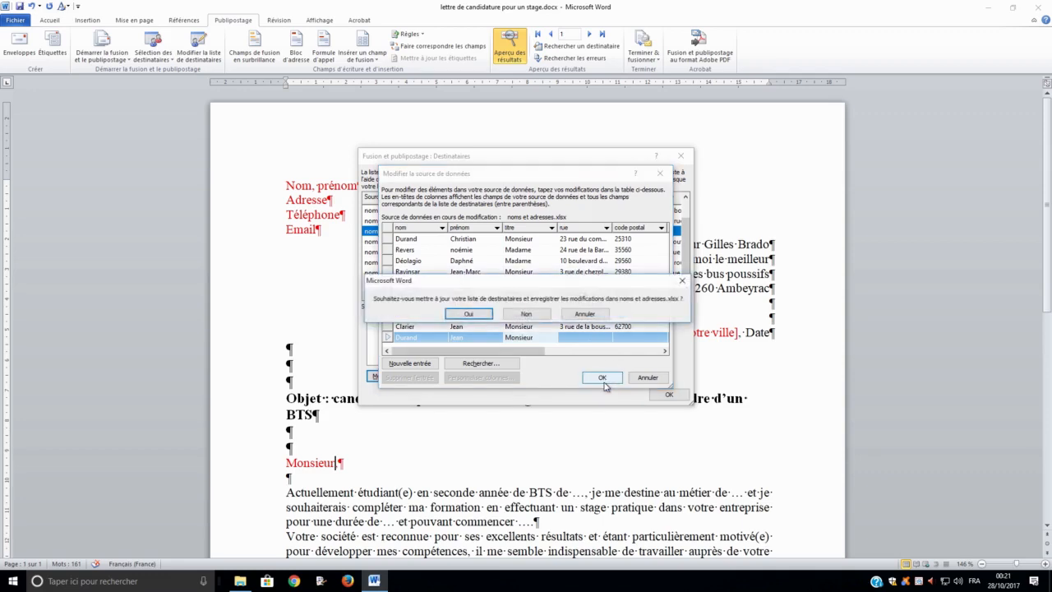
click(468, 314)
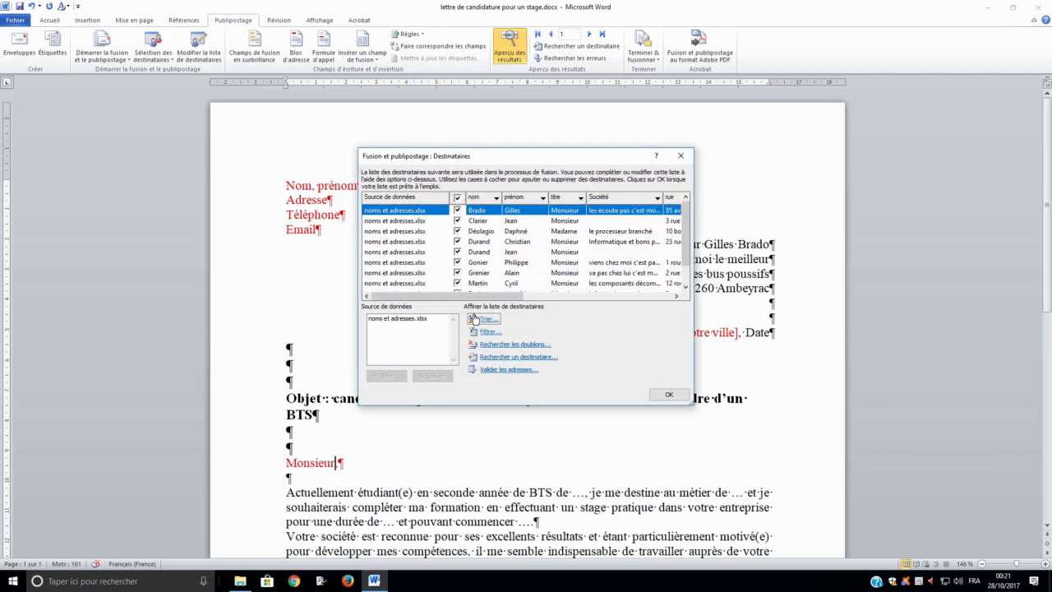
click(666, 395)
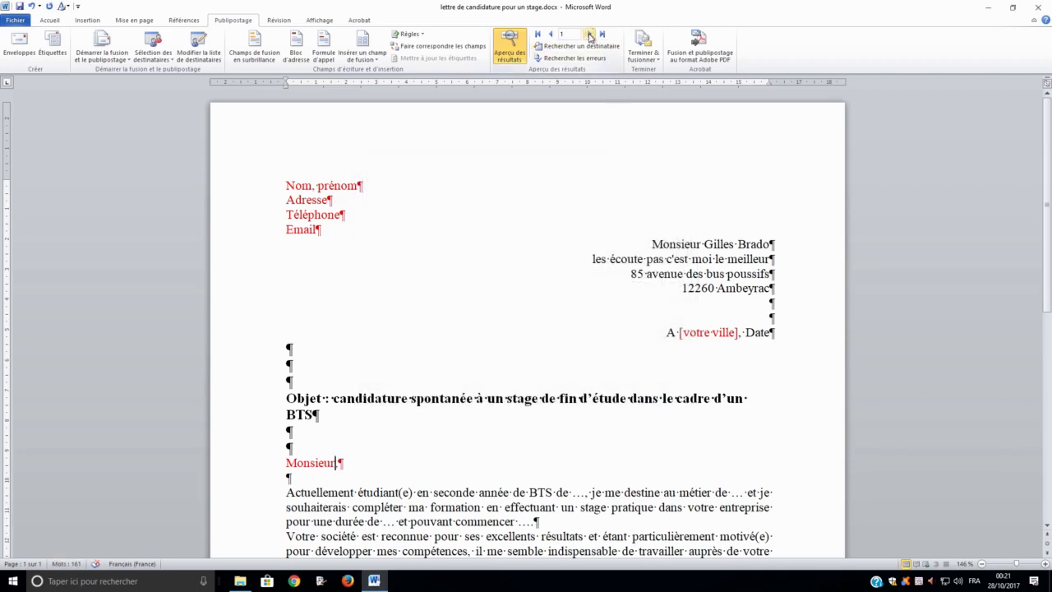
Browse the previewed letters up to record 5 to check the corrected title.
click(589, 34)
click(589, 34)
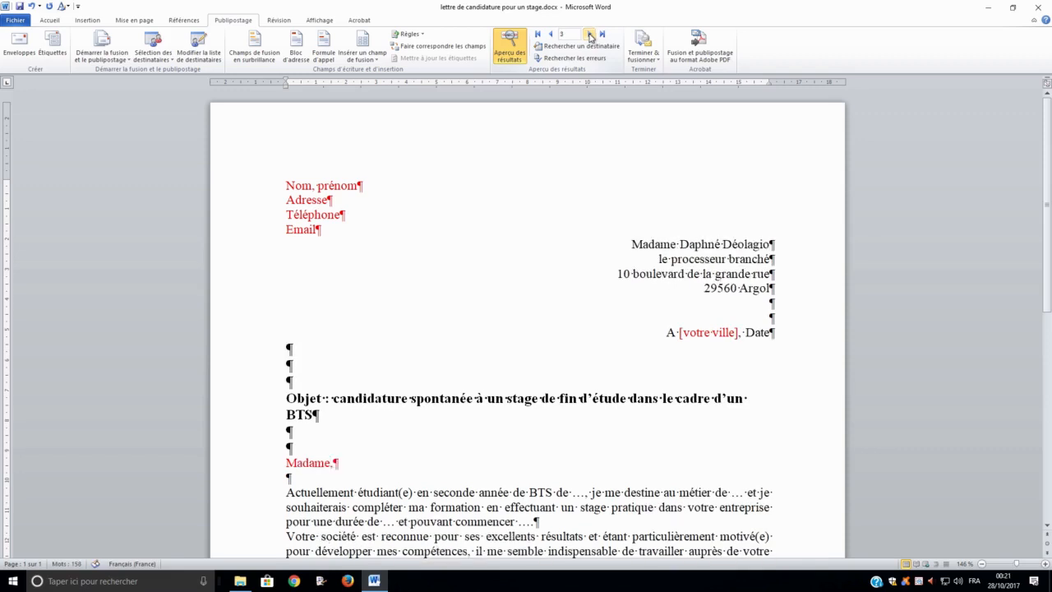
click(591, 35)
click(590, 35)
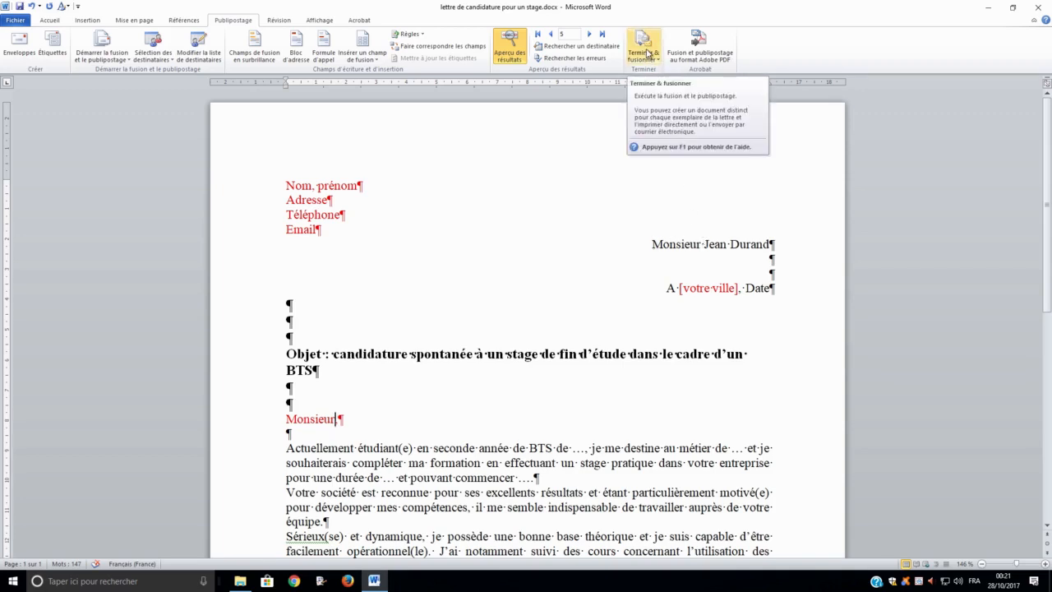
Finish the merge into individual editable documents, including all records.
click(647, 53)
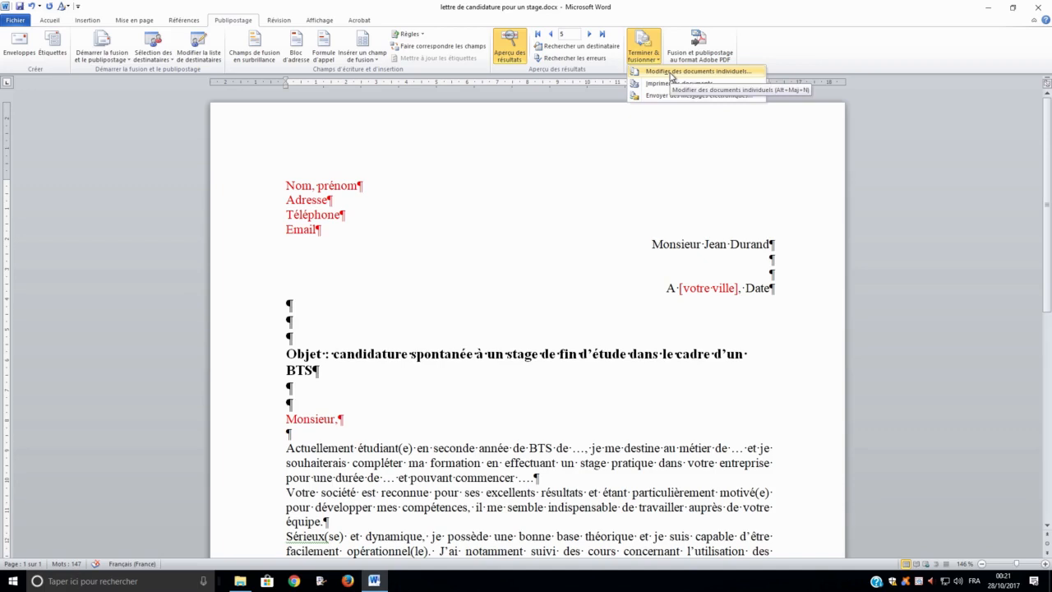
click(671, 74)
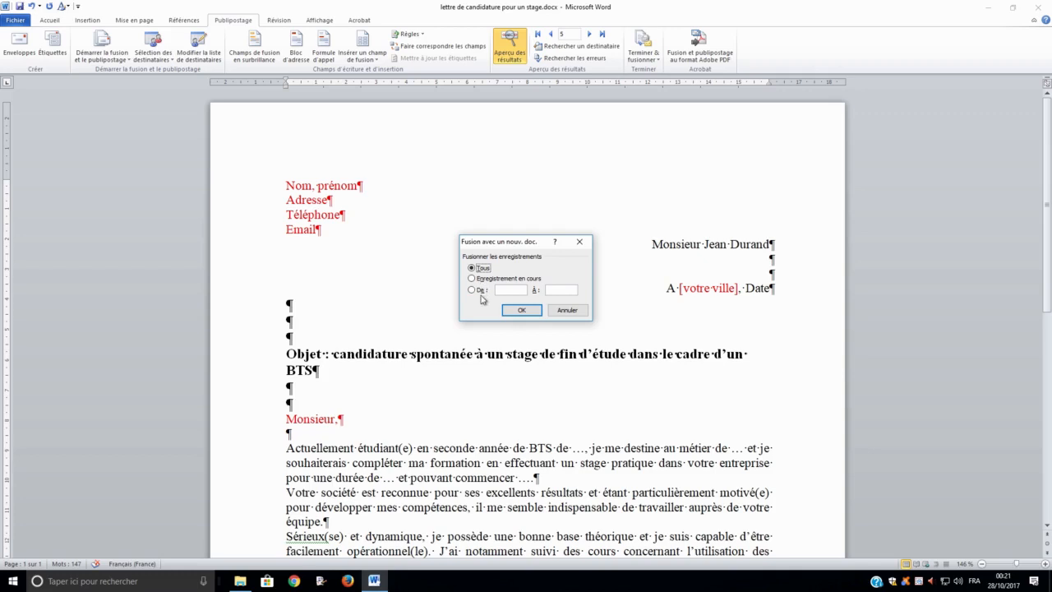
click(521, 310)
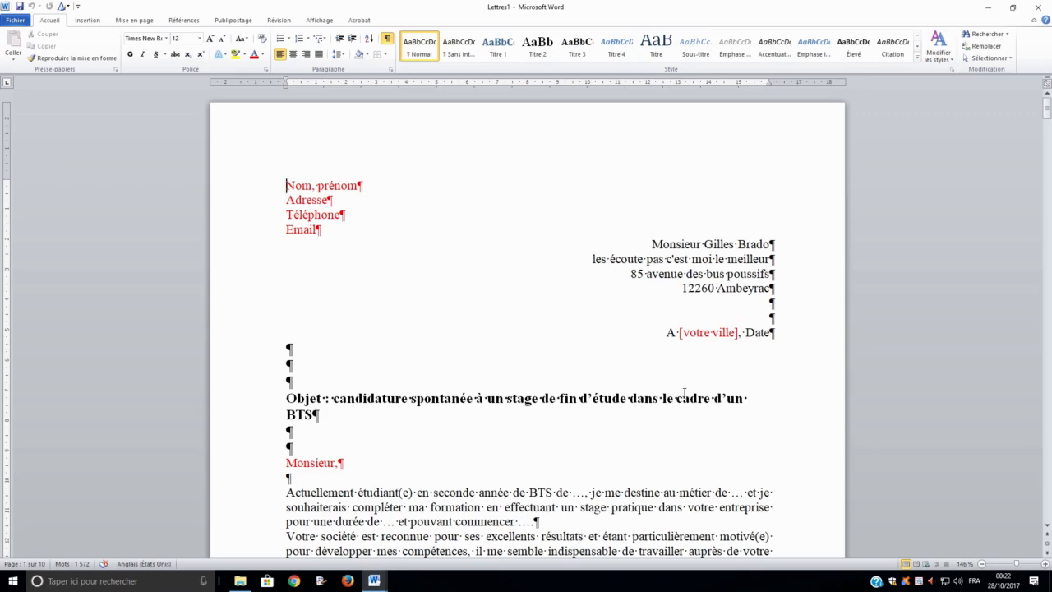
Examine the merged letters in the new document, checking each recipient's address block, salutation and closing sentence.
scroll(683, 393, down, 2)
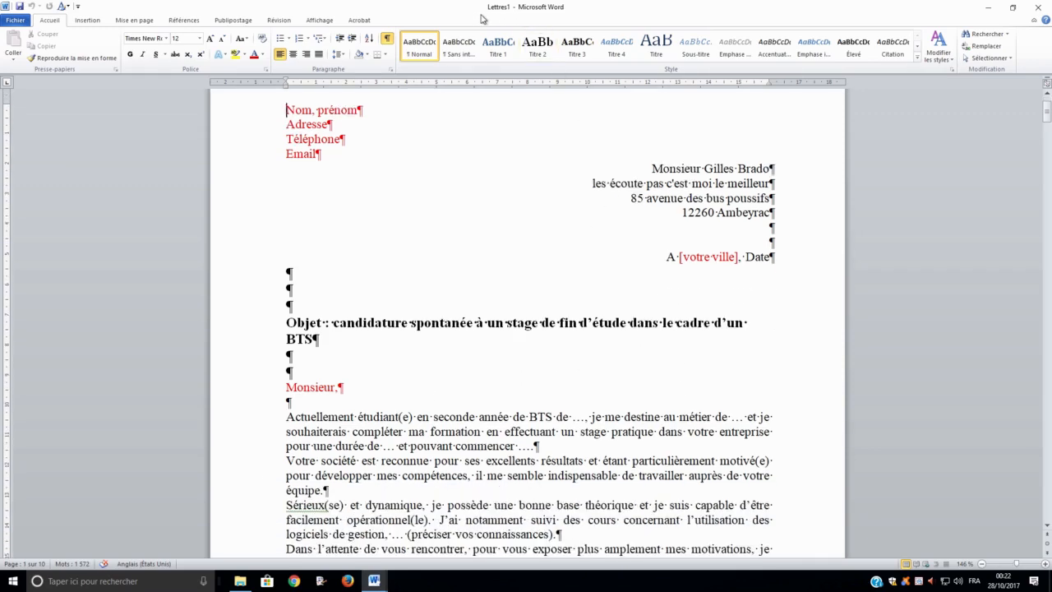
scroll(602, 267, down, 18)
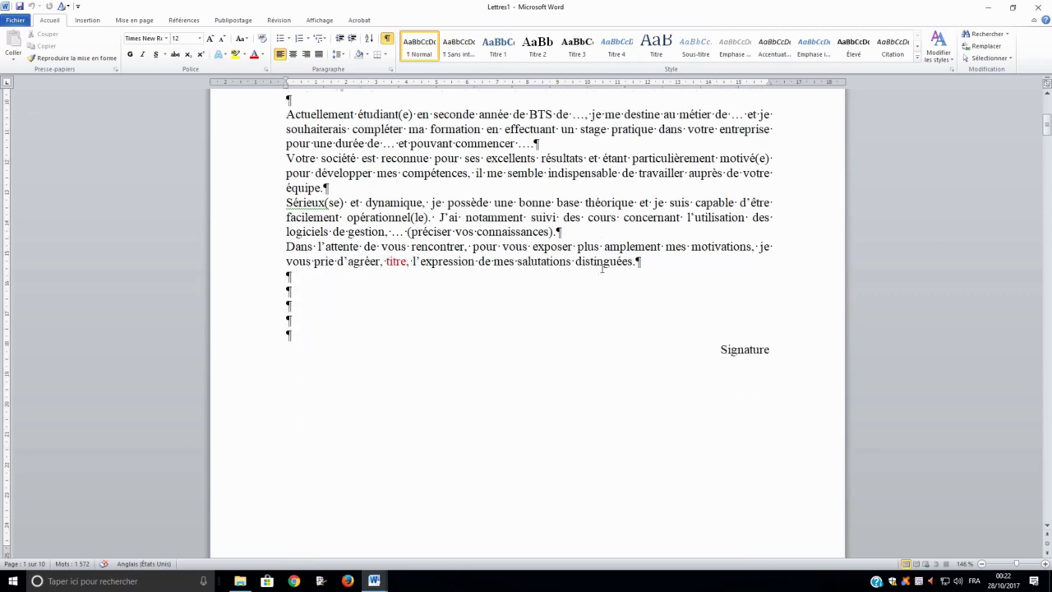
scroll(598, 269, down, 5)
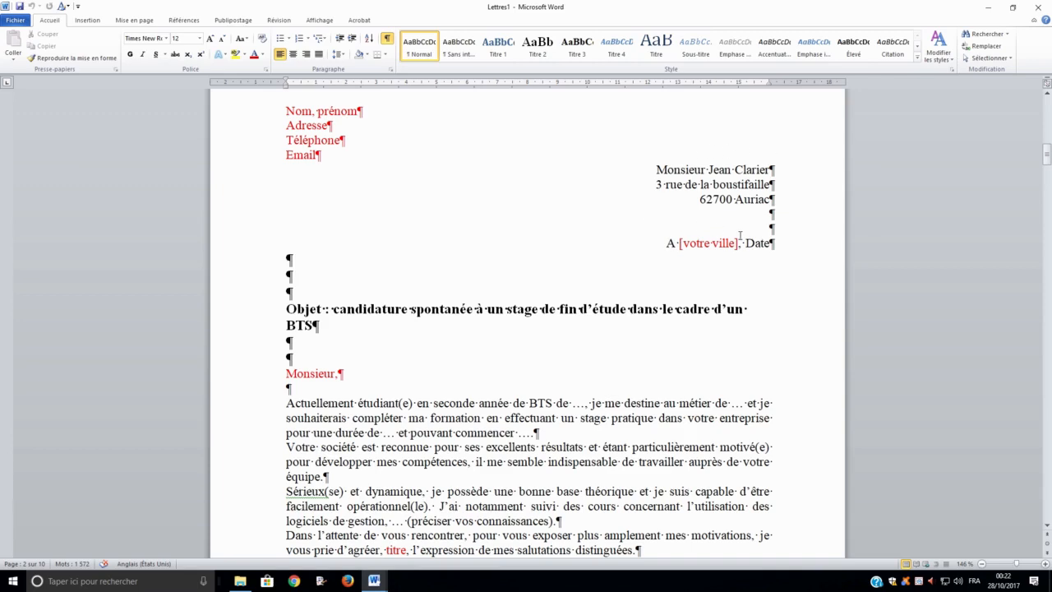
scroll(650, 332, down, 6)
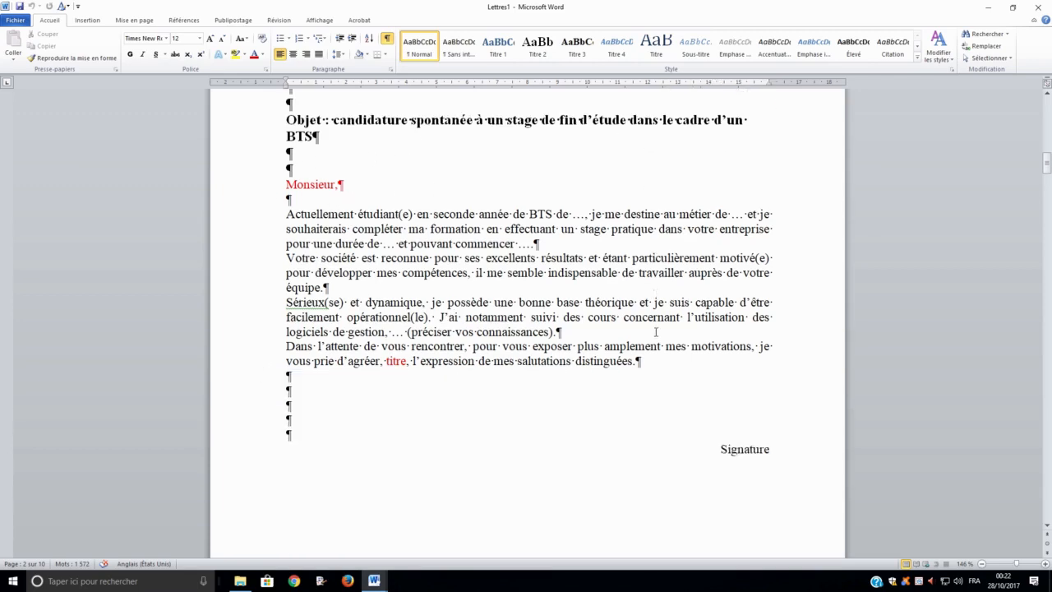
scroll(653, 325, down, 12)
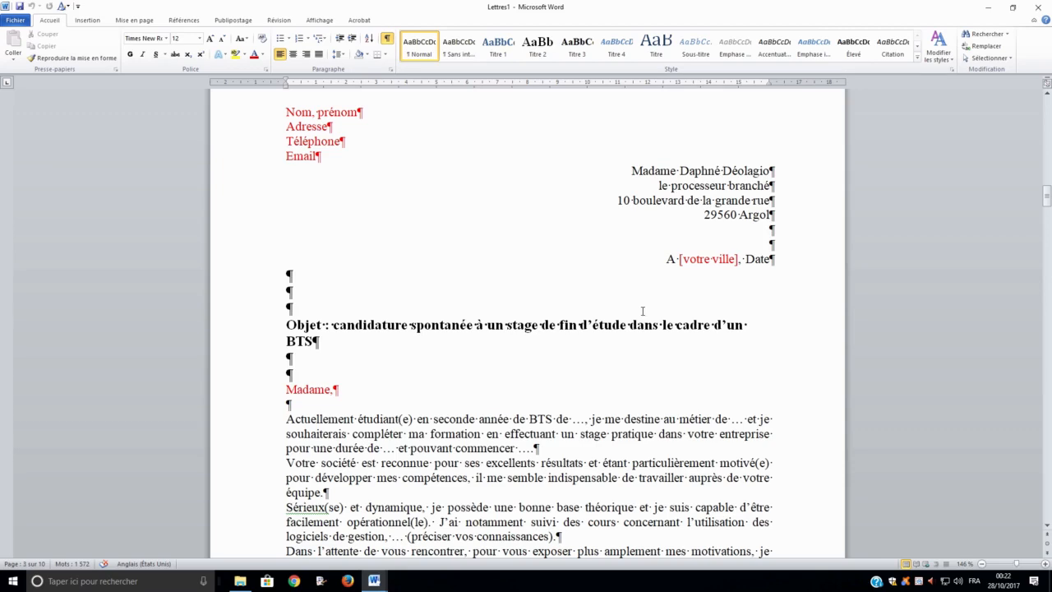
scroll(643, 310, down, 12)
scroll(642, 311, down, 12)
scroll(636, 309, down, 10)
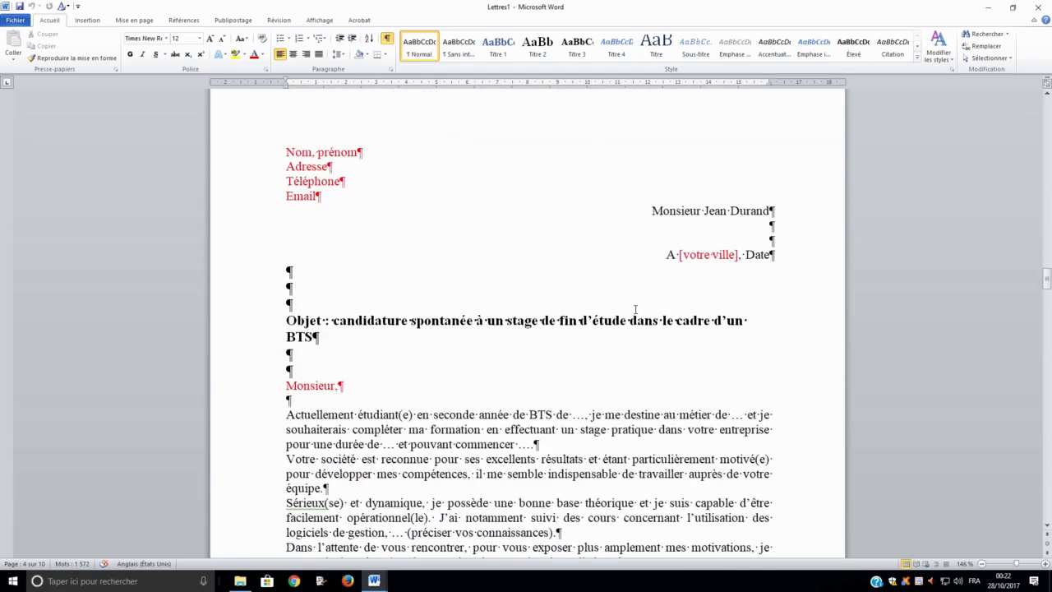